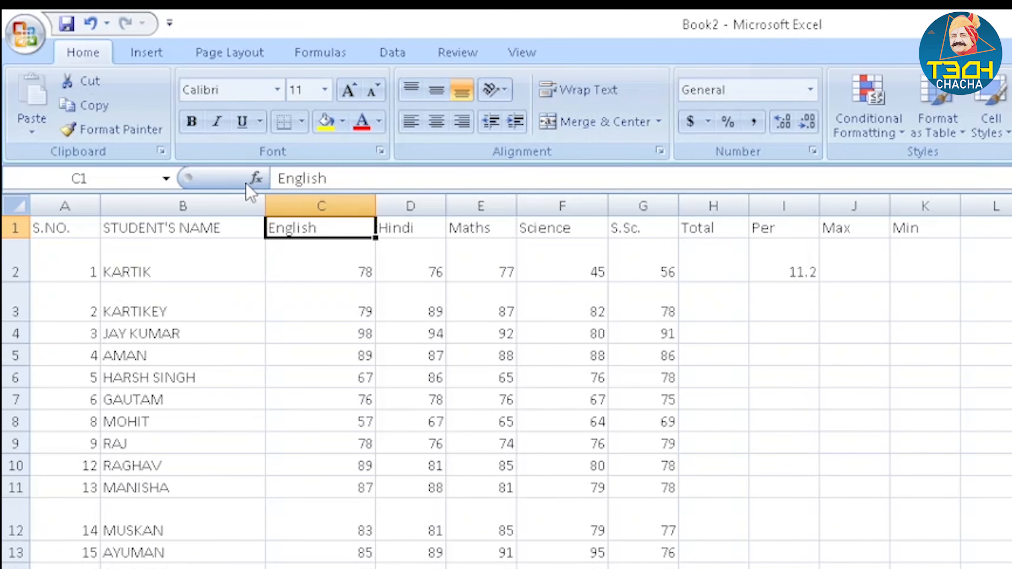
- Edit cell B2 to append a surname to the first student's name, keeping the existing text
click(160, 311)
click(181, 271)
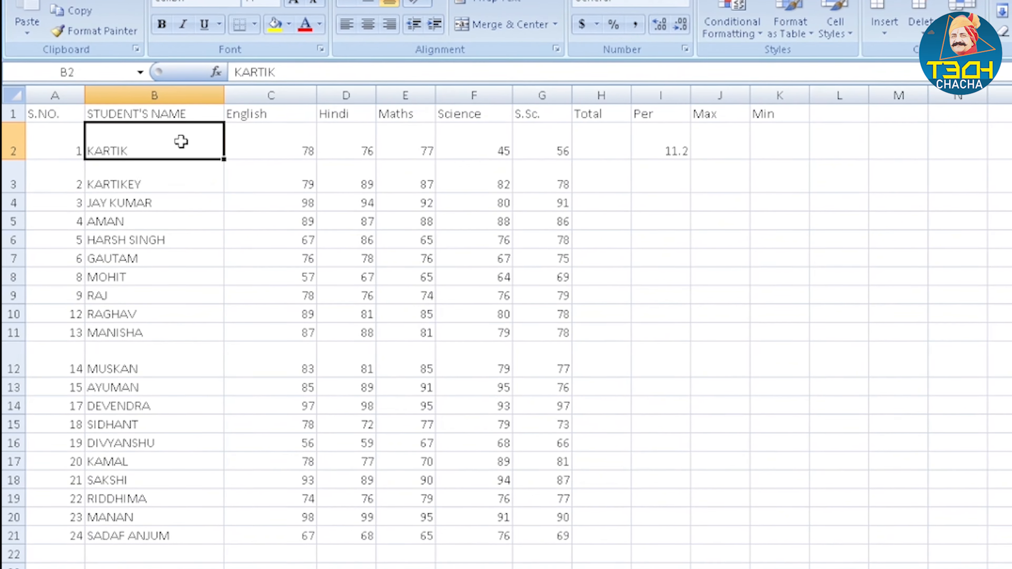
click(151, 164)
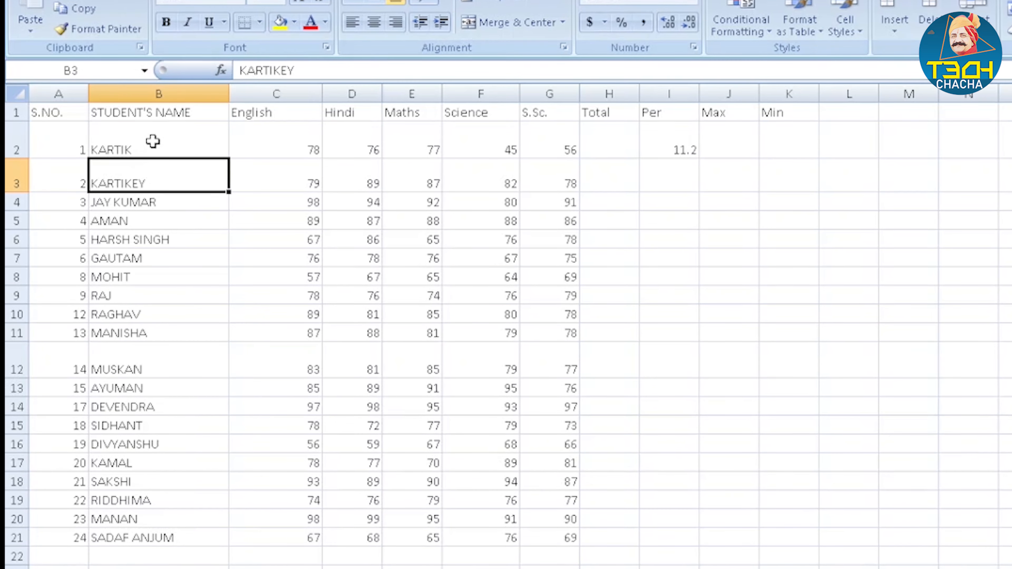
click(154, 141)
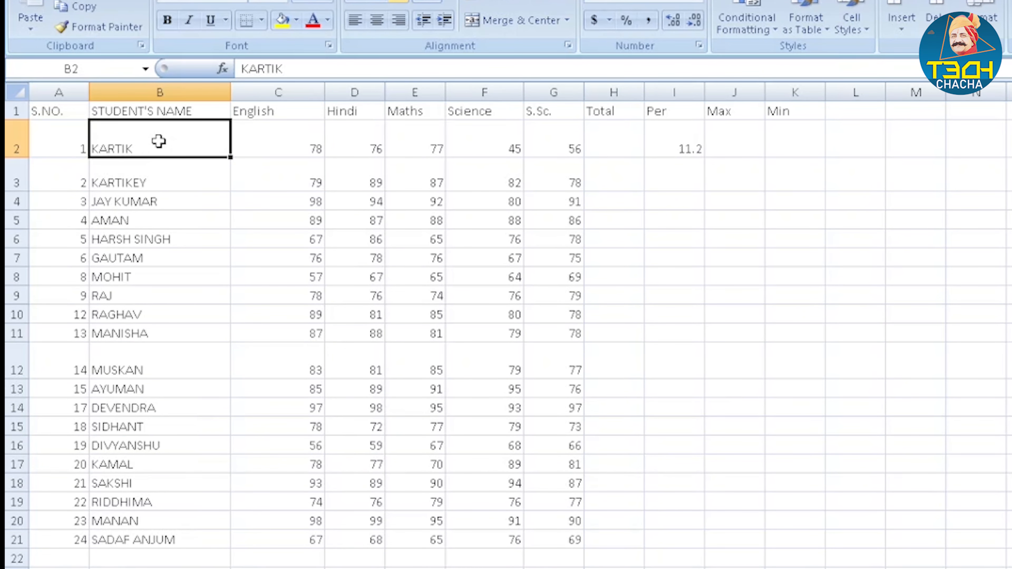
double_click(159, 141)
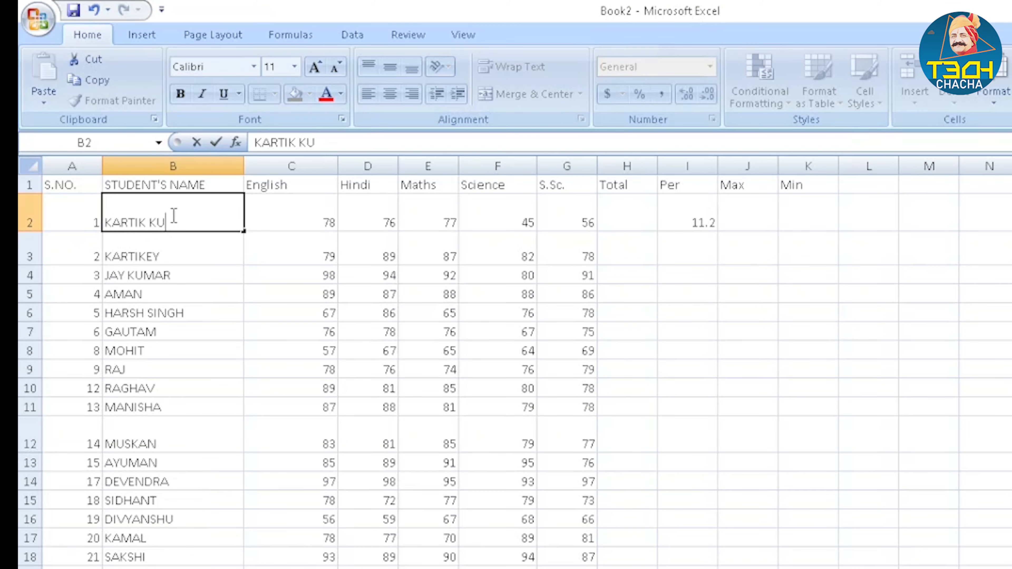
text(MAR)
key(Return)
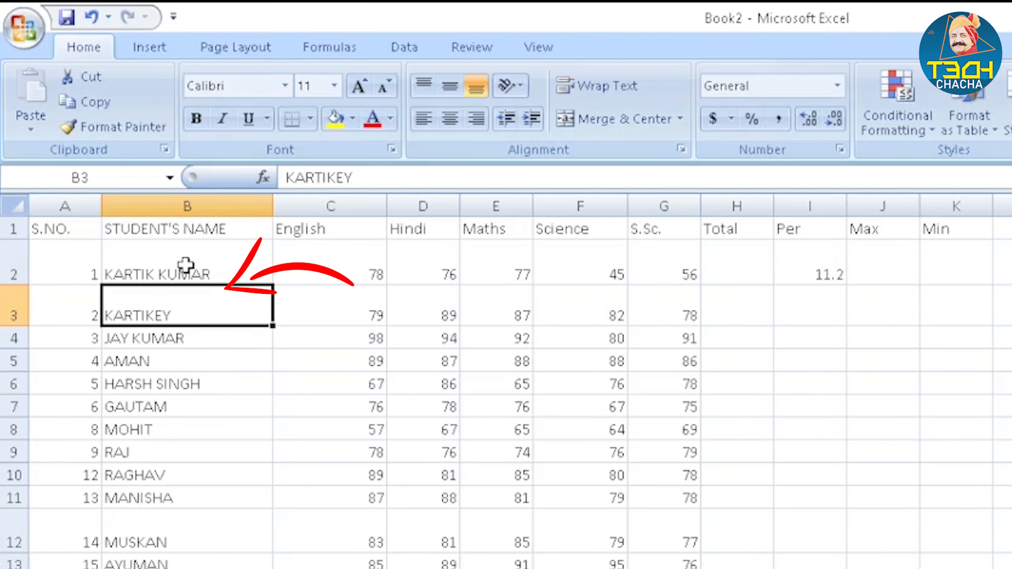
text(KA)
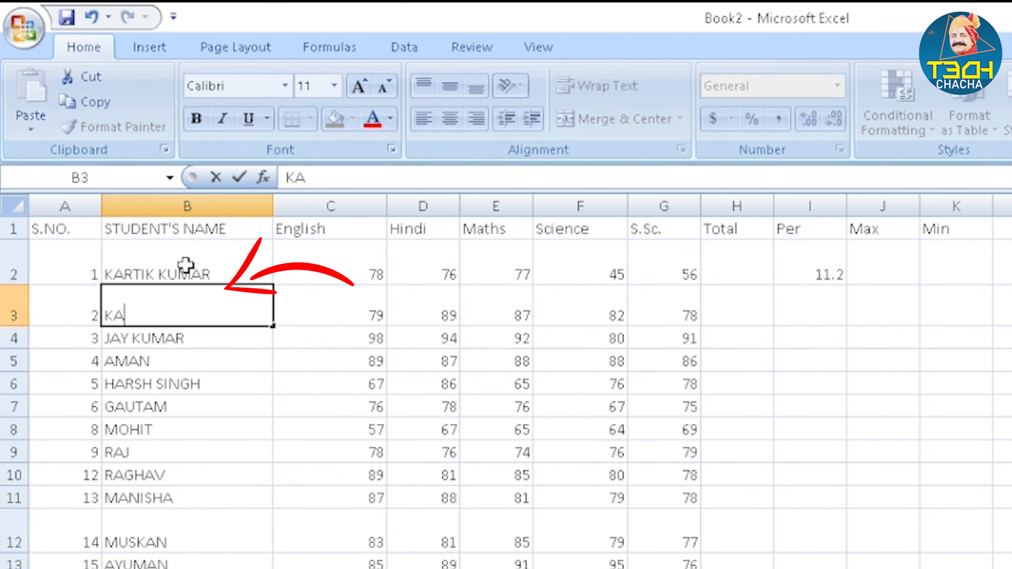
key(Escape)
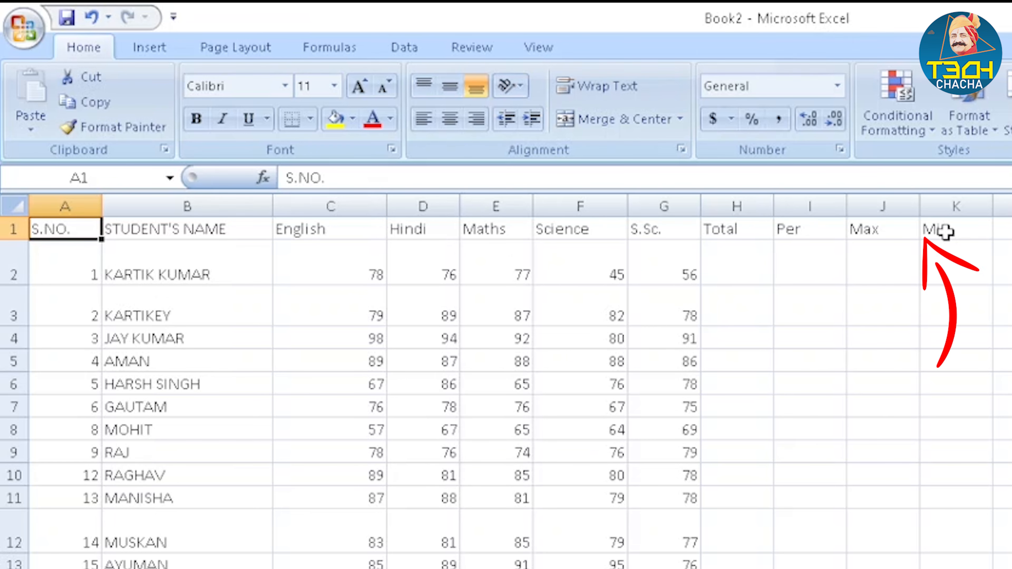
- Examine the student table's headings, names and subject marks across A1:G21
drag(74, 262, 628, 567)
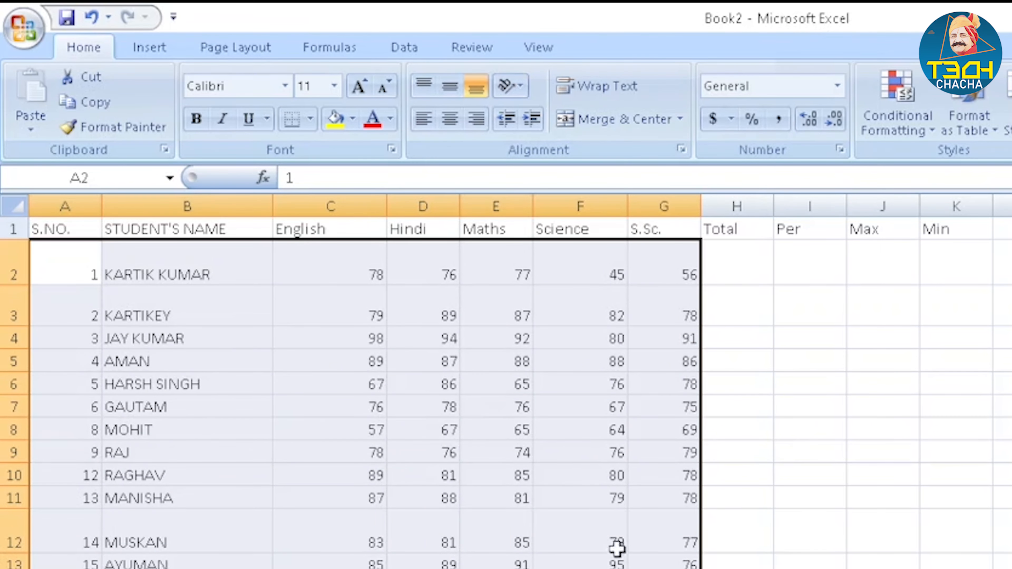
click(519, 379)
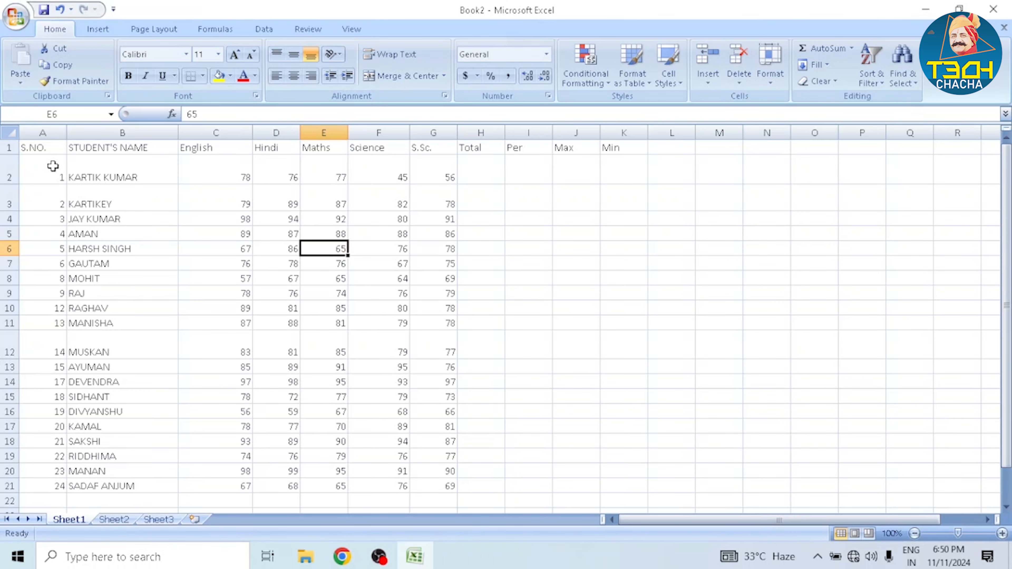
drag(53, 168, 140, 174)
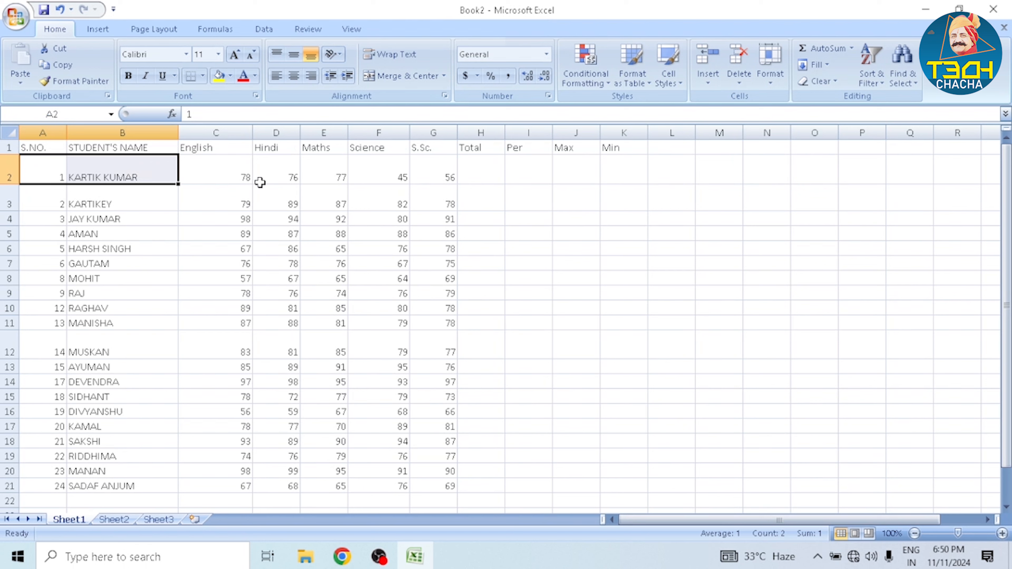
click(260, 178)
click(277, 221)
click(171, 297)
click(131, 336)
drag(40, 147, 452, 486)
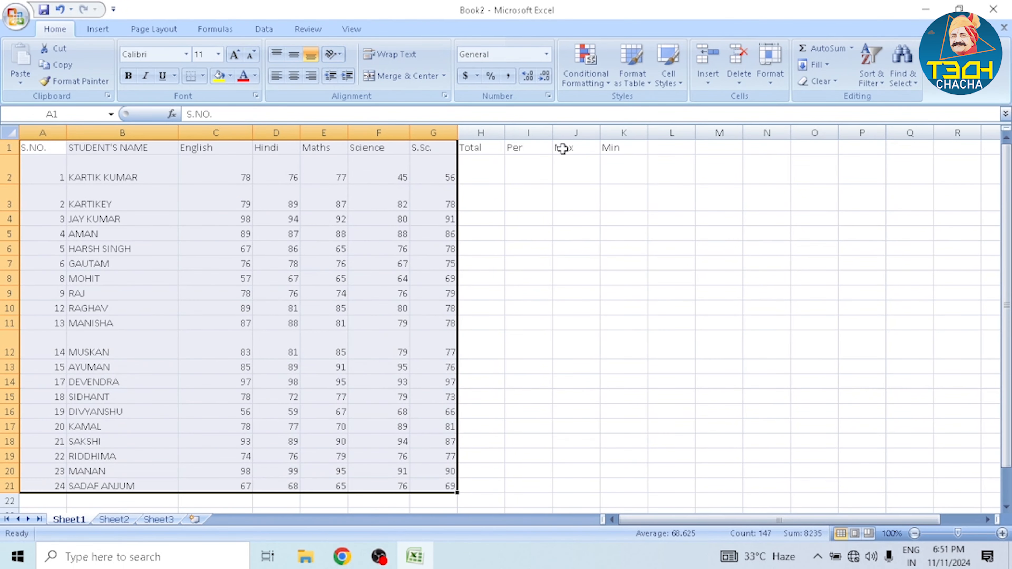
- Total the first student's five subject marks in H2 with AutoSum over C2:G2
click(483, 165)
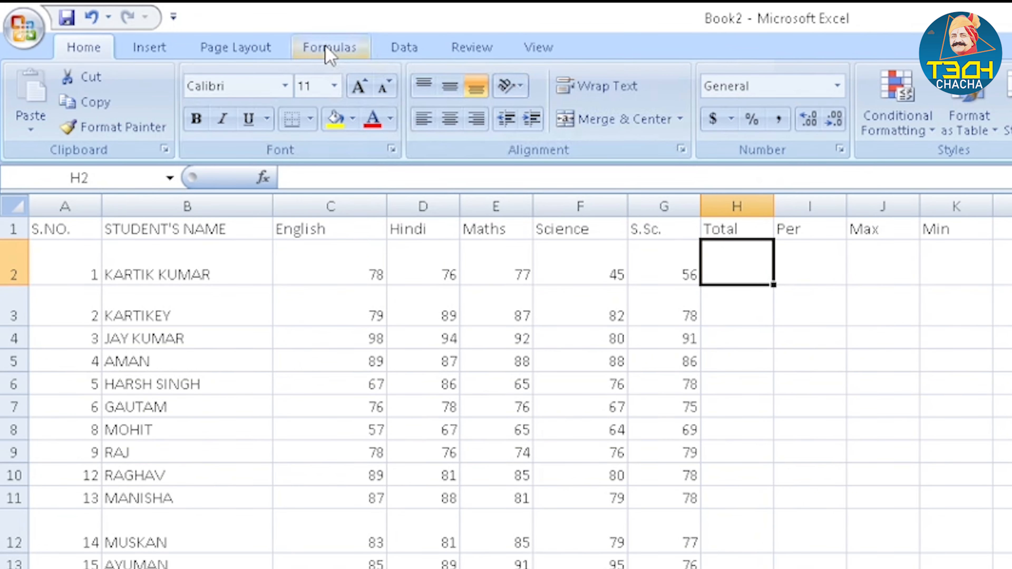
click(329, 56)
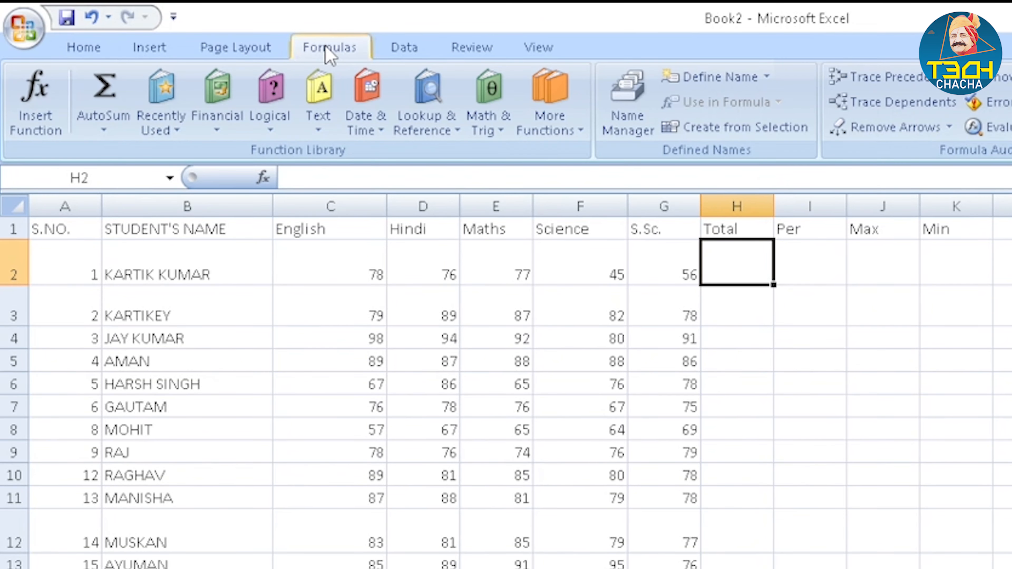
click(105, 98)
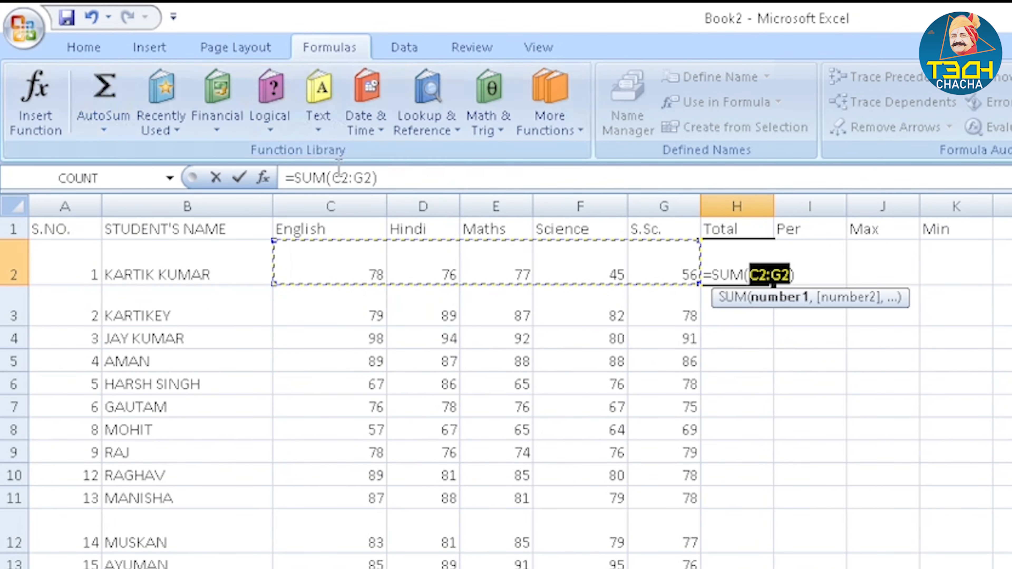
drag(335, 255, 663, 255)
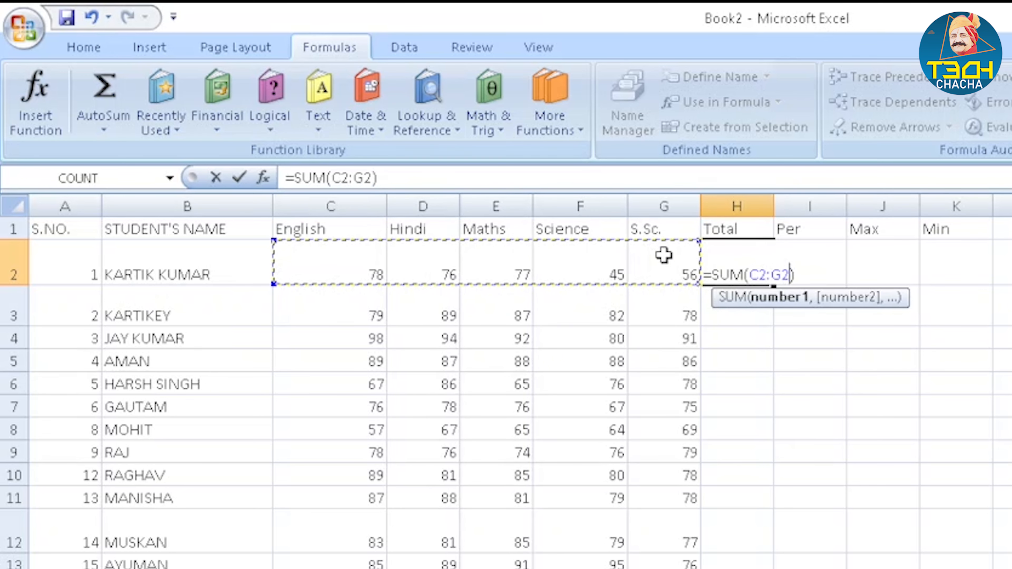
key(Return)
- Fill the Total formula from H2 down through H21 for all students
click(744, 273)
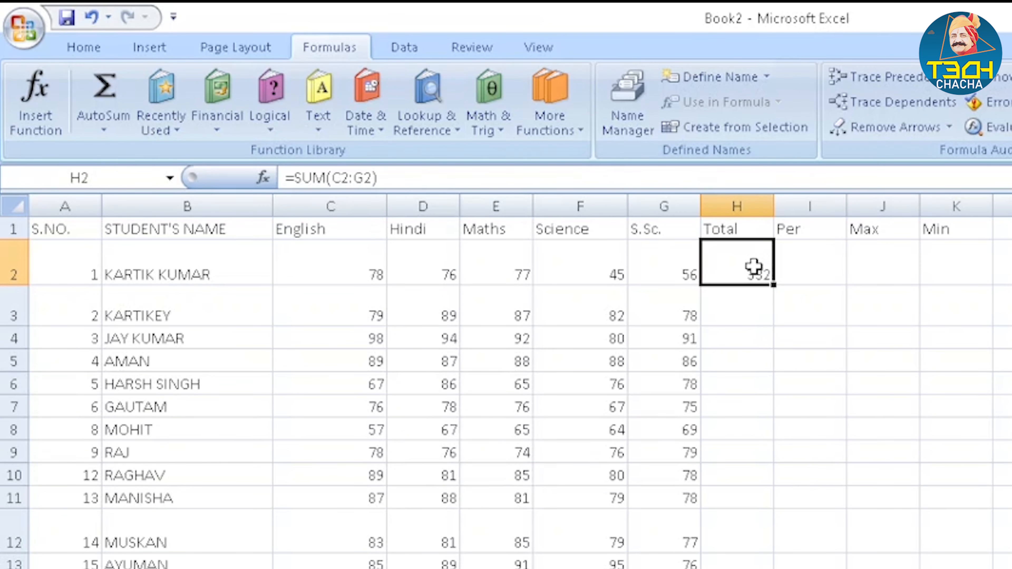
click(730, 272)
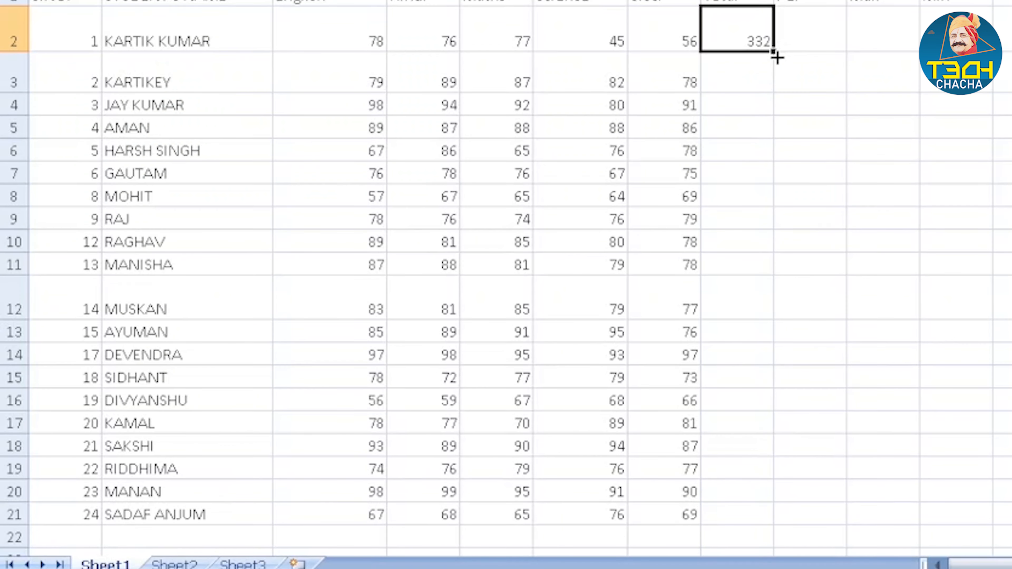
drag(776, 73, 761, 514)
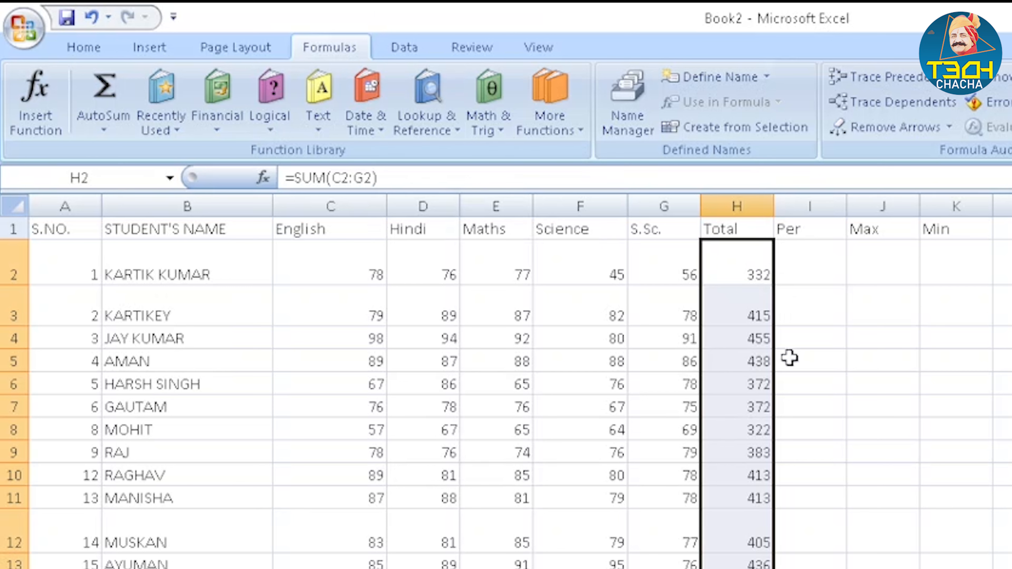
- Calculate the percentage in I2 with =H2*100/500 and fill the formula down the Per column for all students
key(Right)
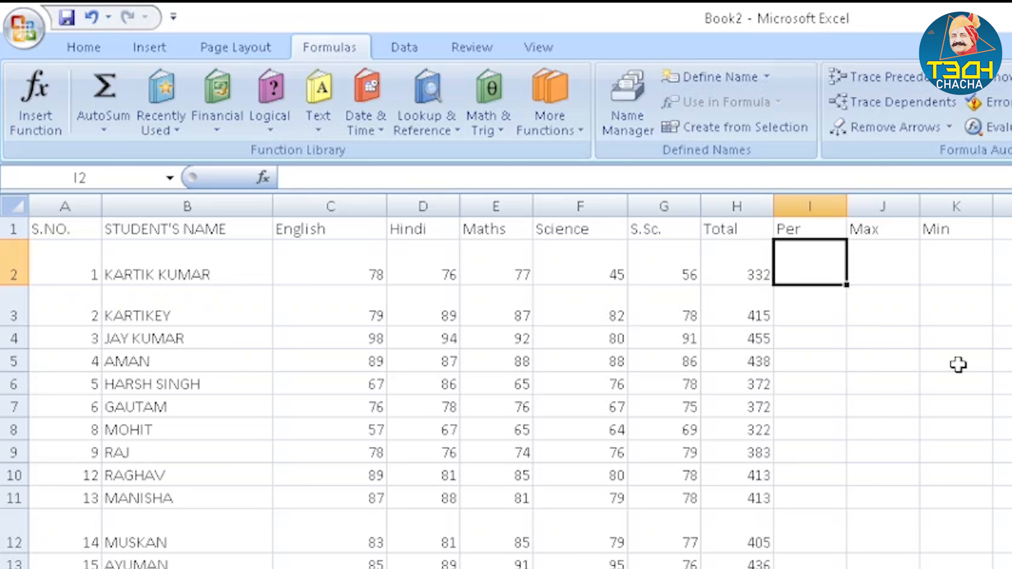
text(=)
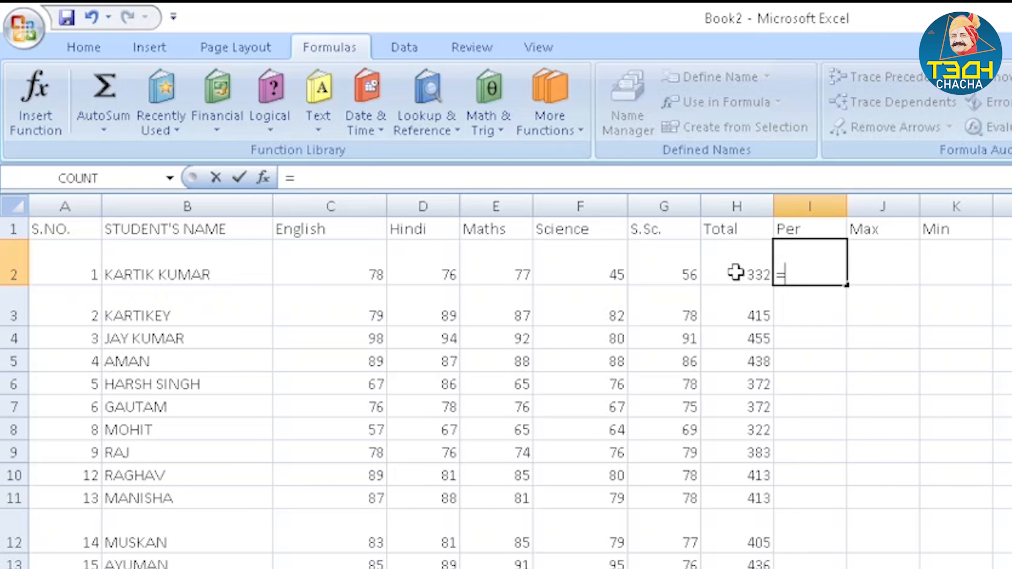
click(734, 273)
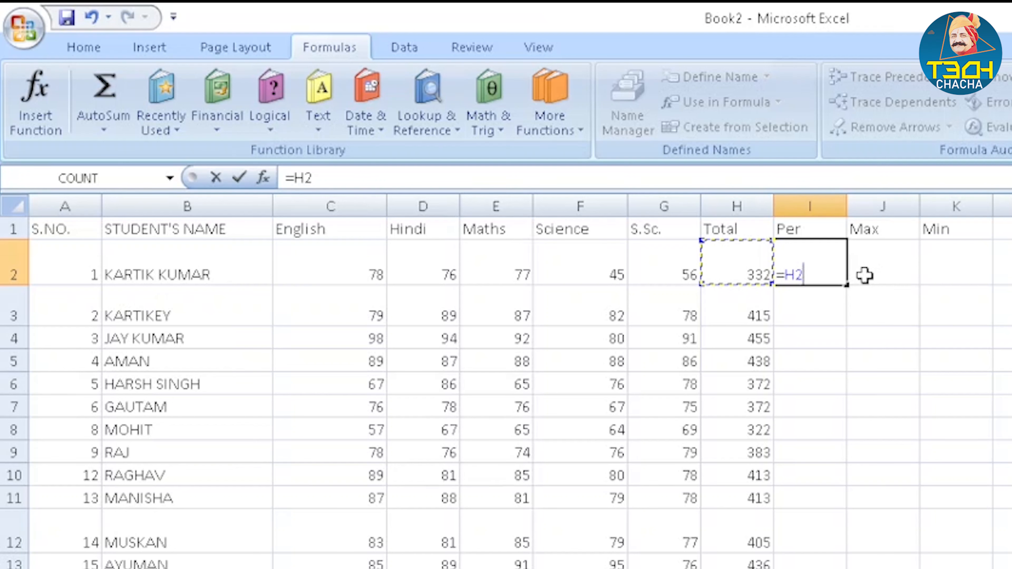
text(*10)
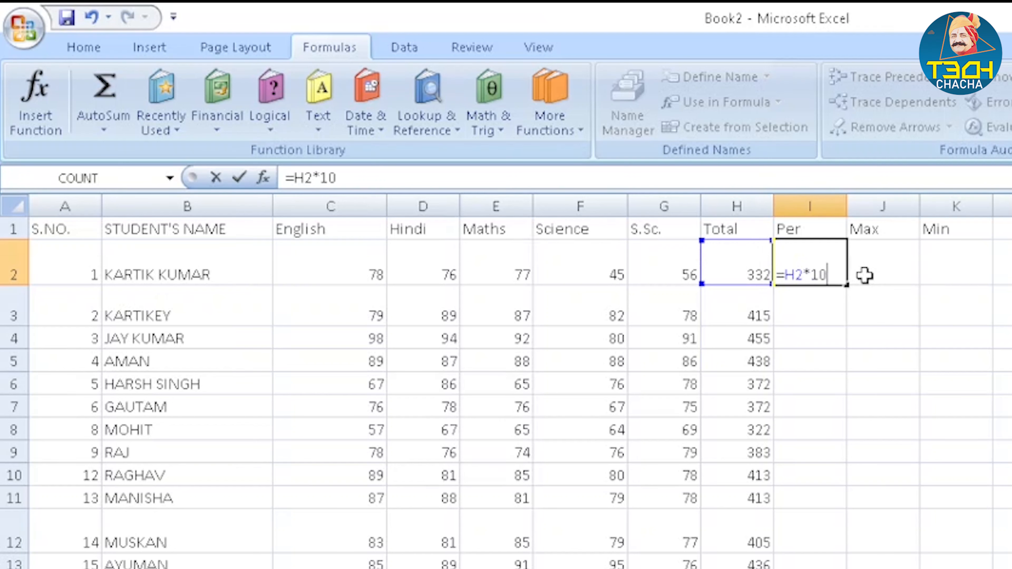
text(0/500)
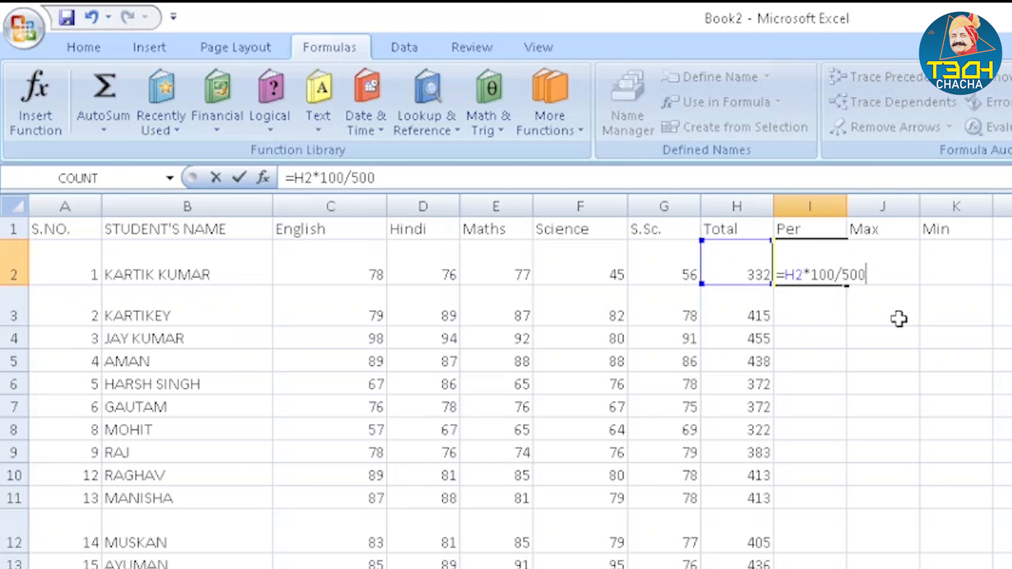
key(Return)
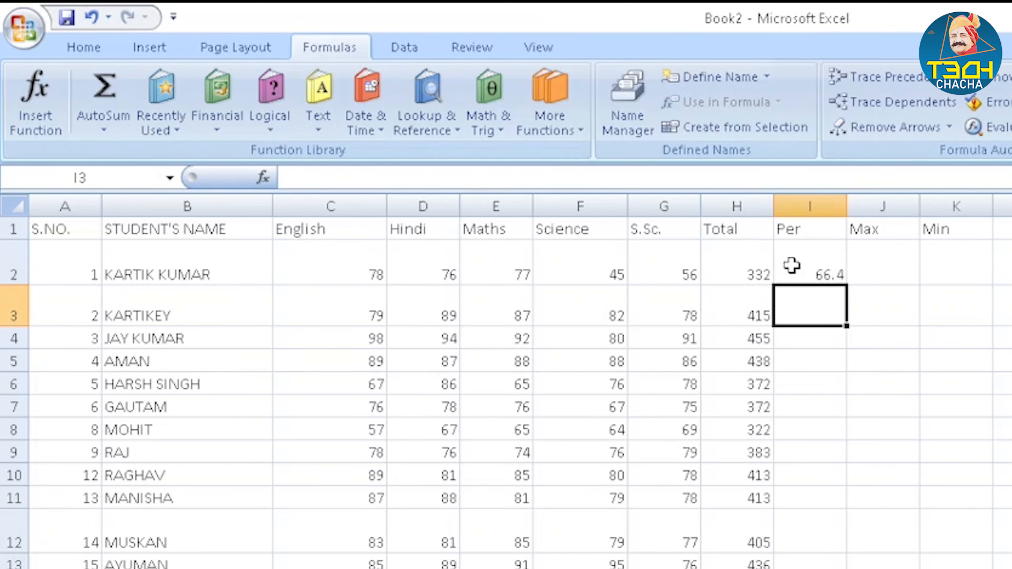
click(825, 258)
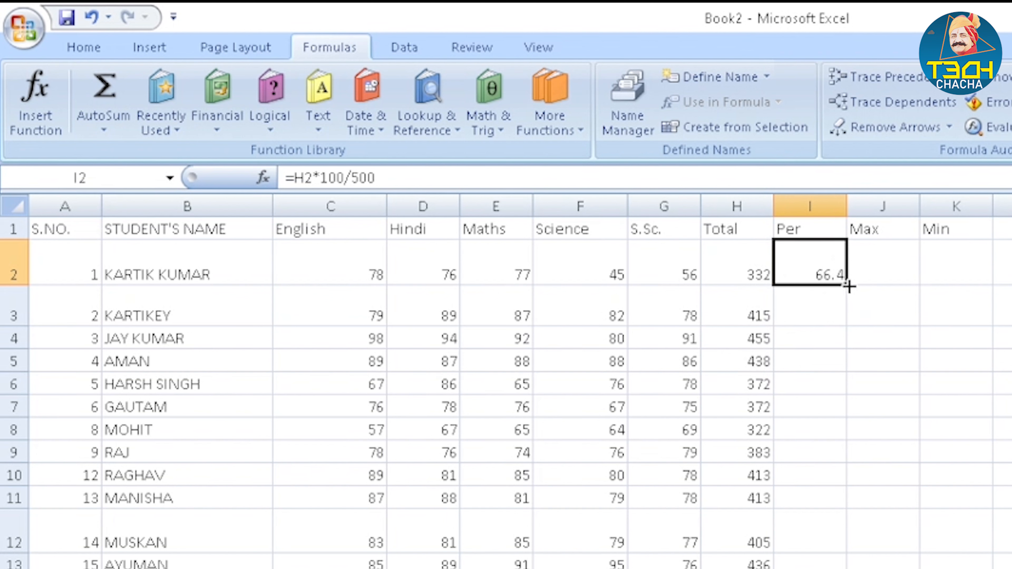
drag(848, 288, 801, 568)
- Insert the MAX function in J2 over C2:G2 to find the first student's highest subject mark
click(882, 262)
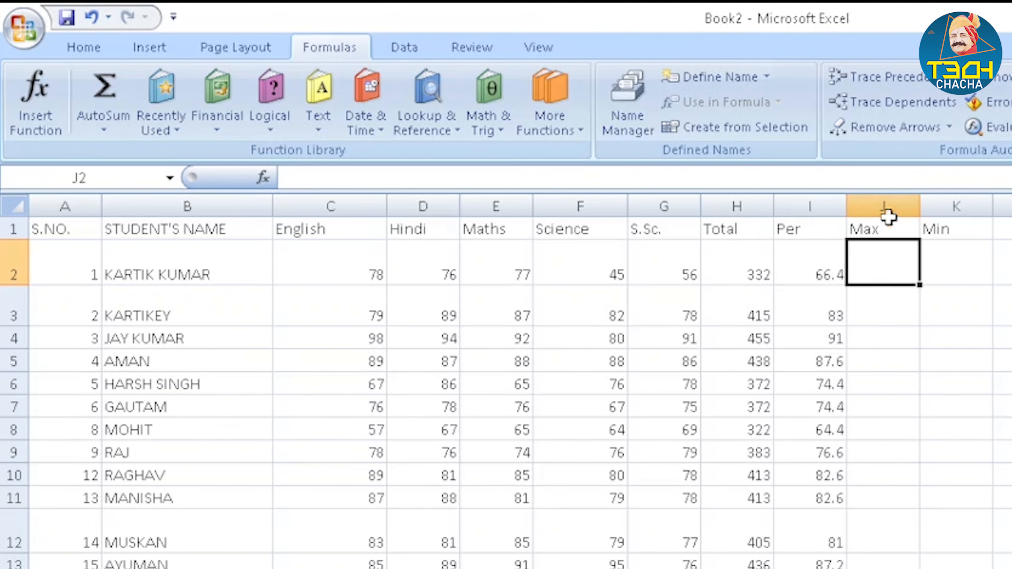
drag(361, 266, 655, 276)
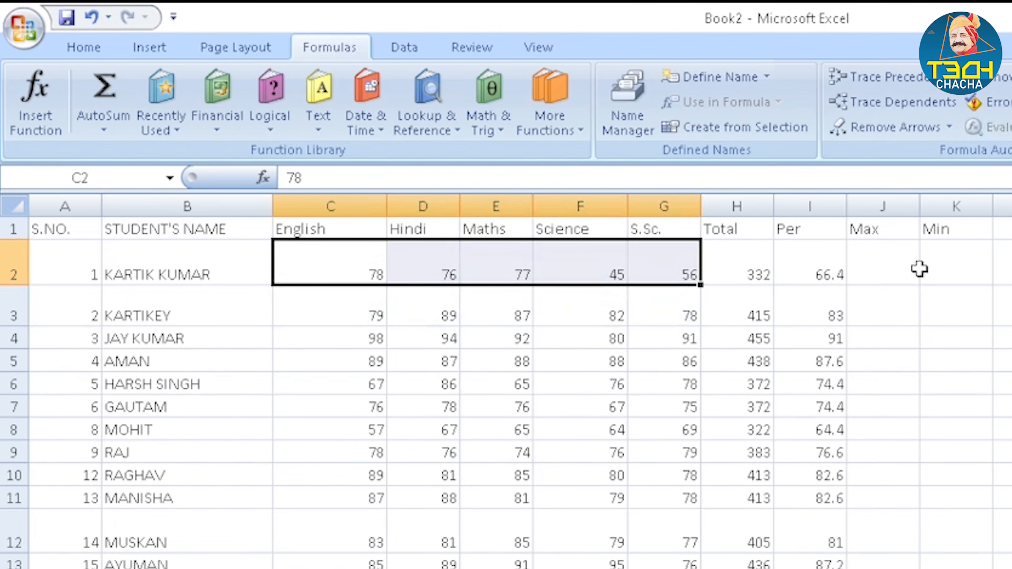
click(884, 262)
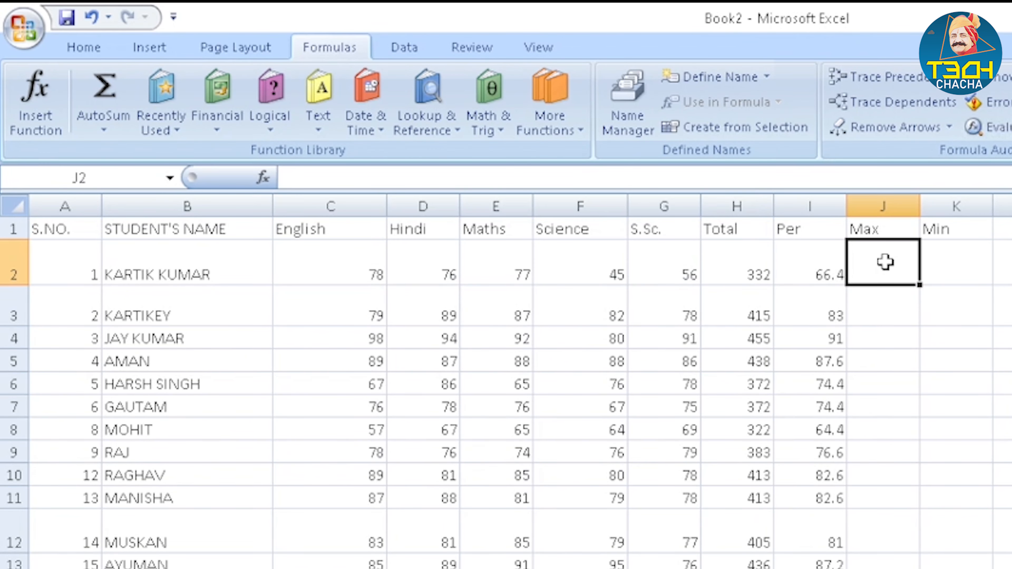
click(30, 114)
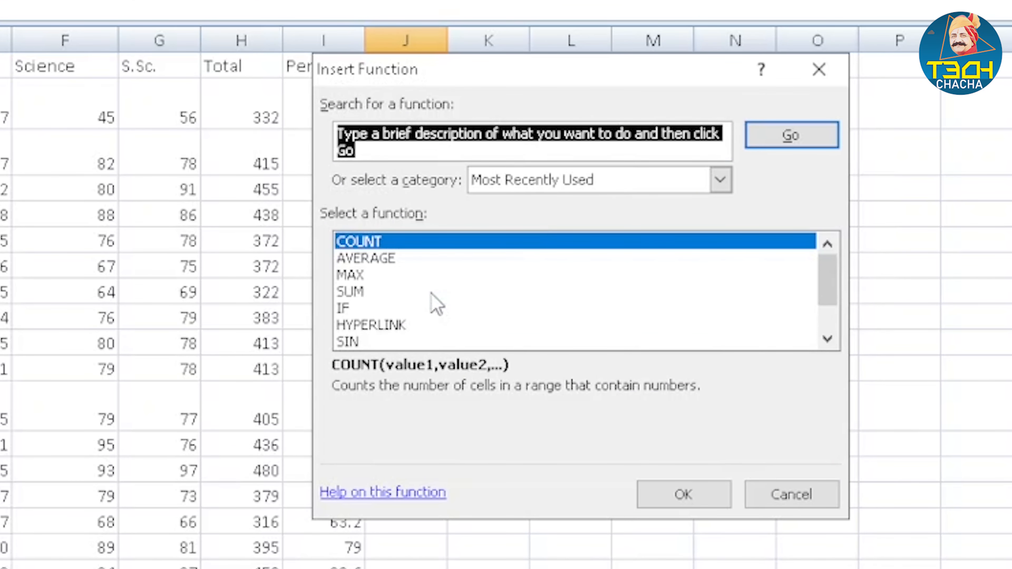
click(360, 275)
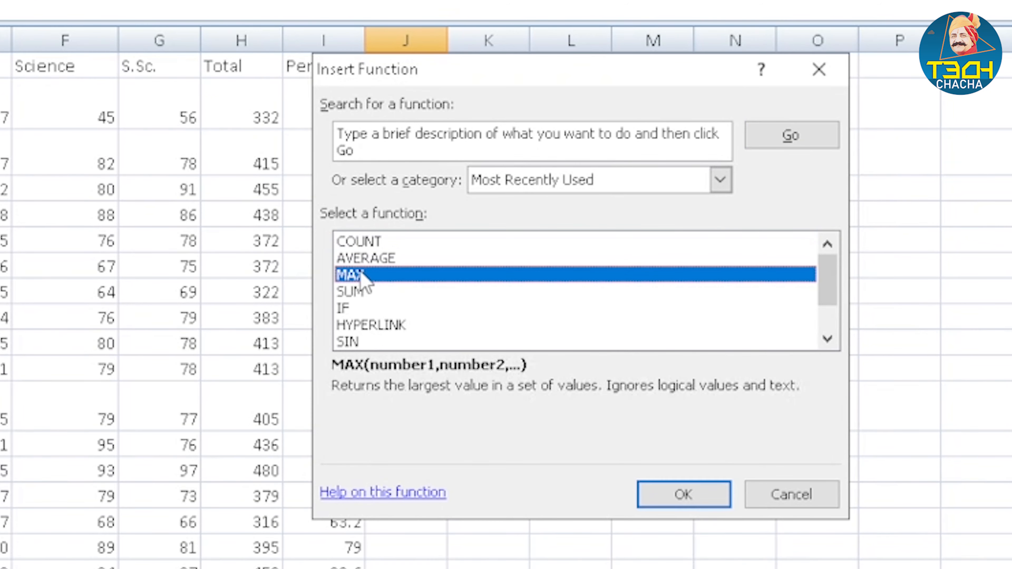
click(684, 494)
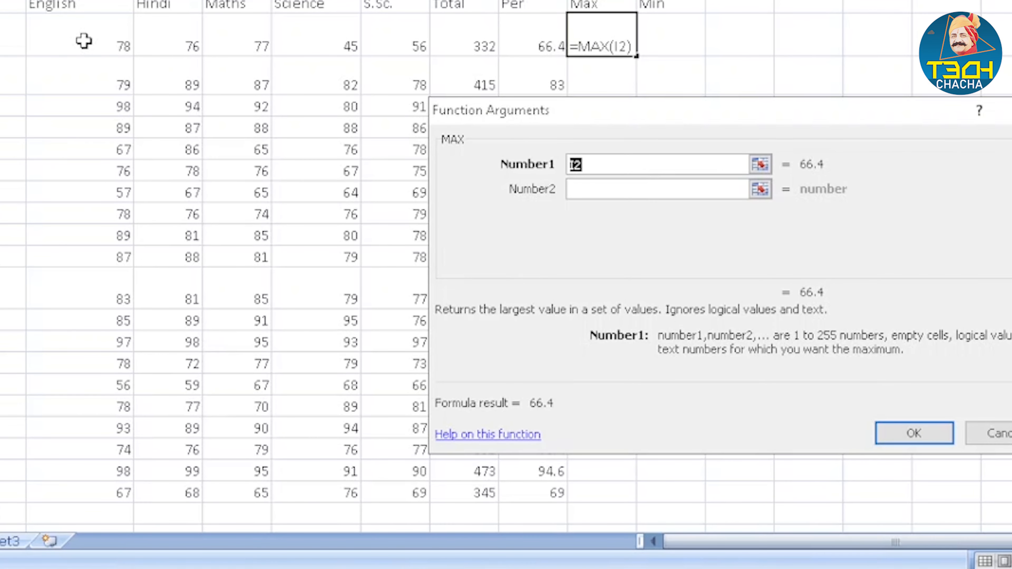
drag(84, 40, 389, 43)
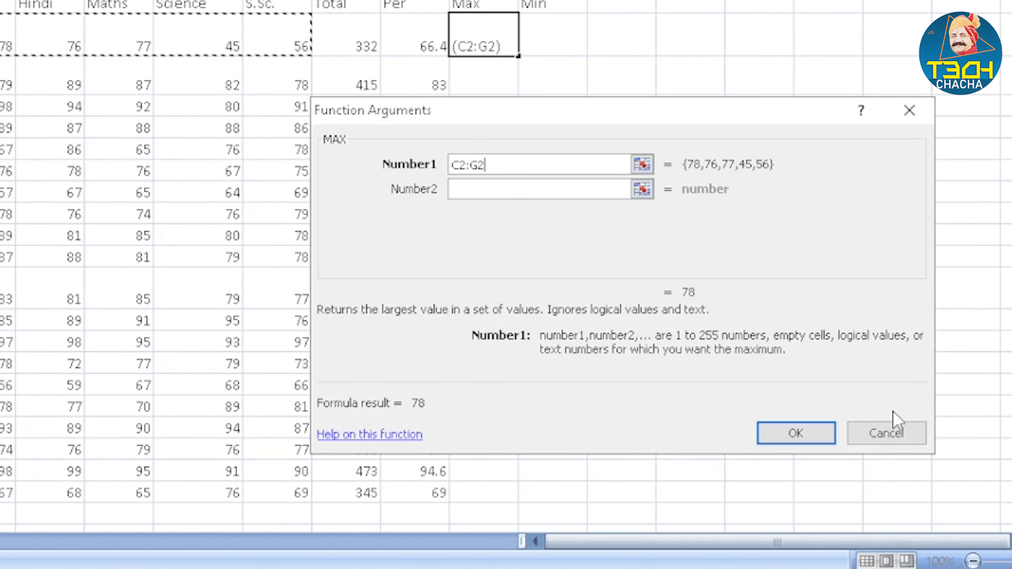
click(790, 435)
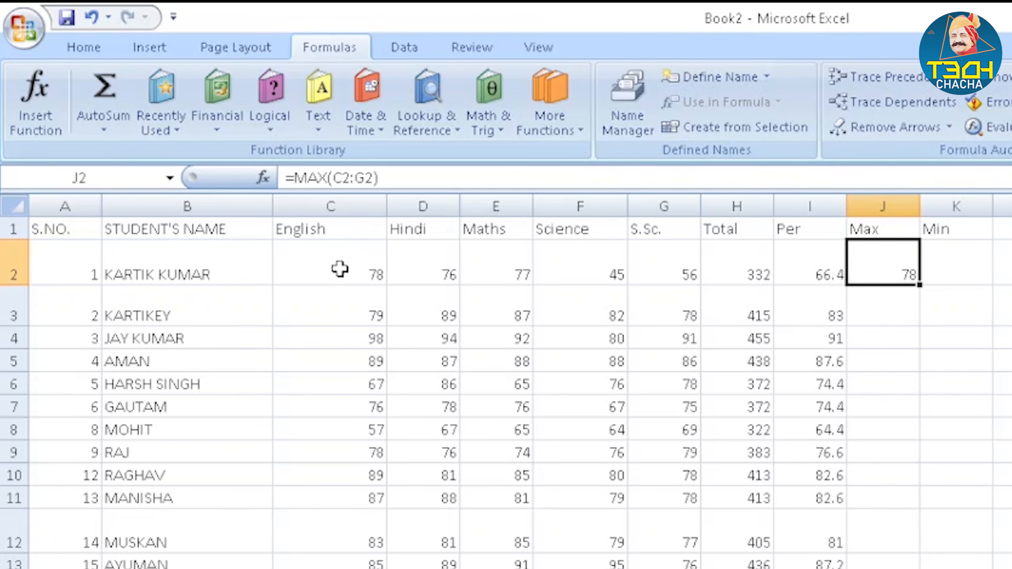
click(339, 270)
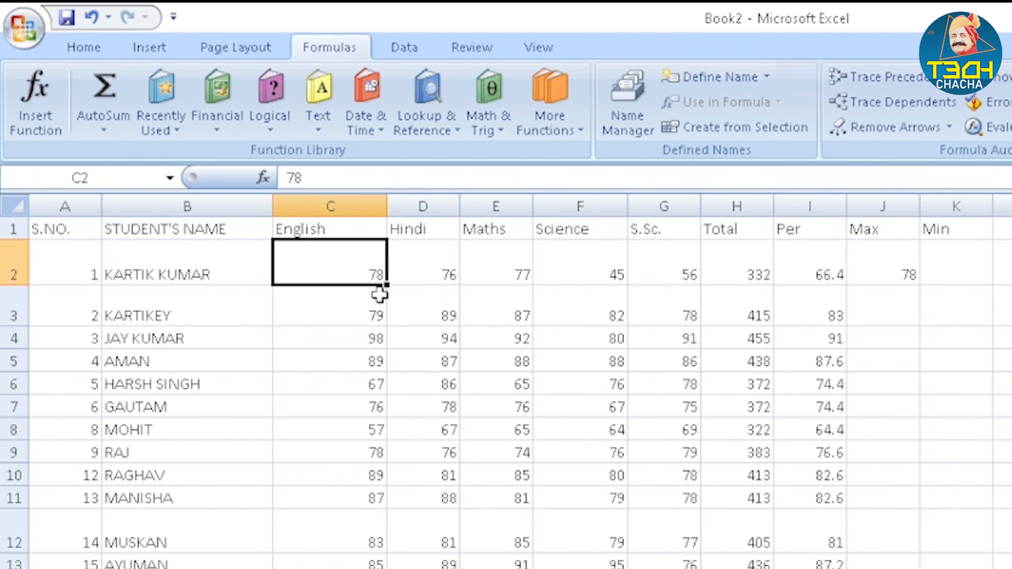
click(436, 264)
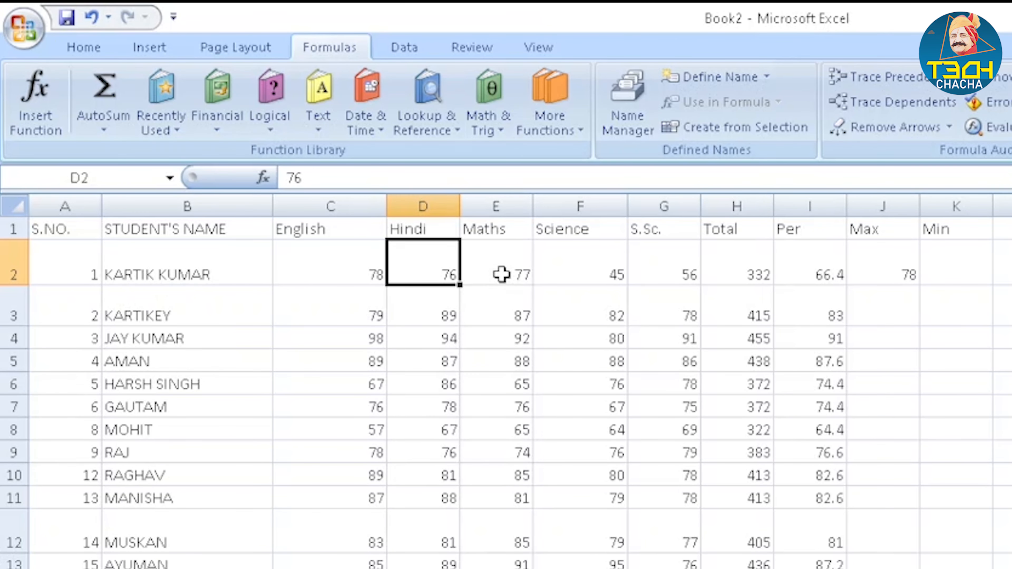
- Fill the Max formula from J2 down through J21 for all students
click(507, 263)
click(599, 272)
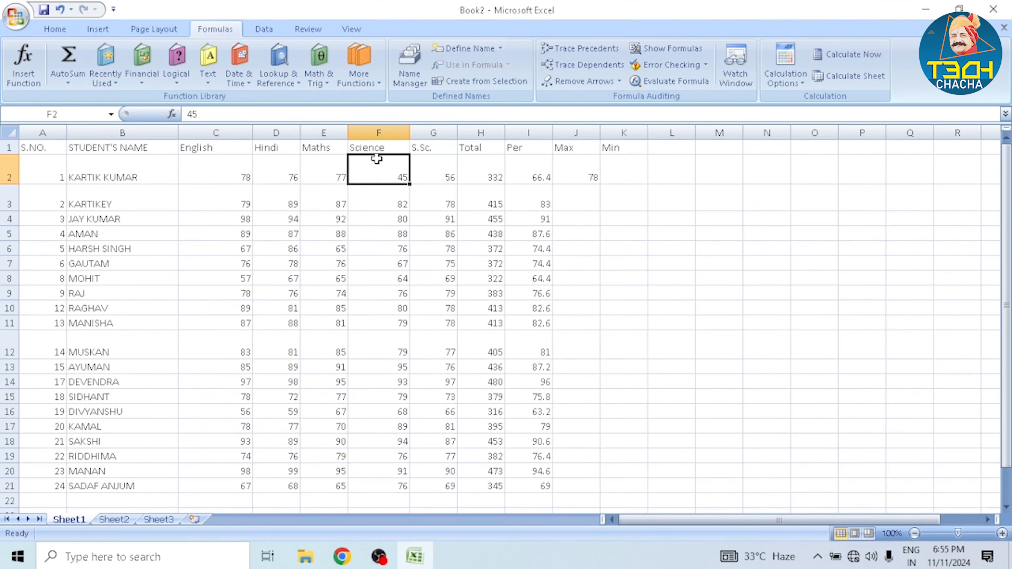
click(434, 174)
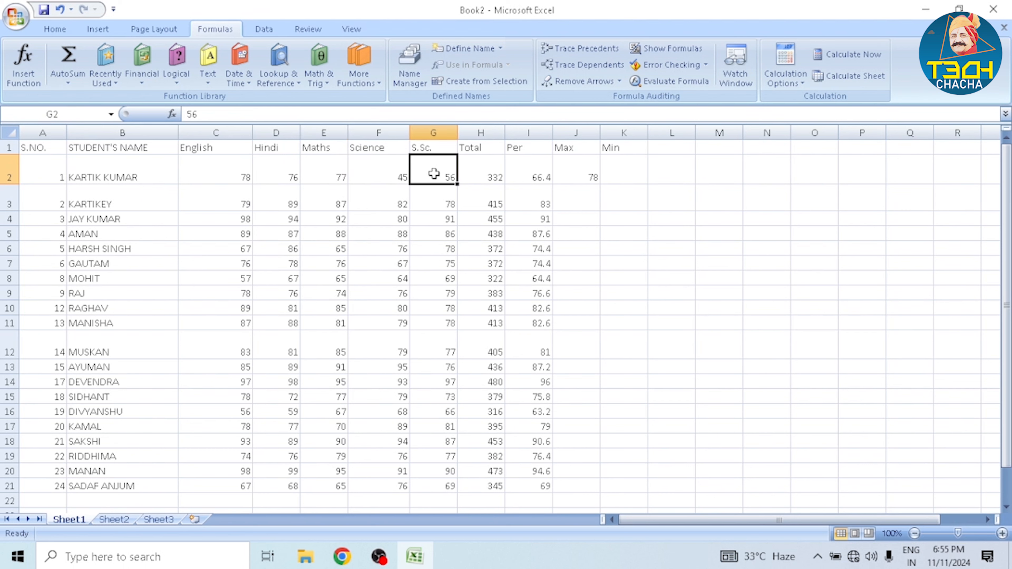
click(580, 171)
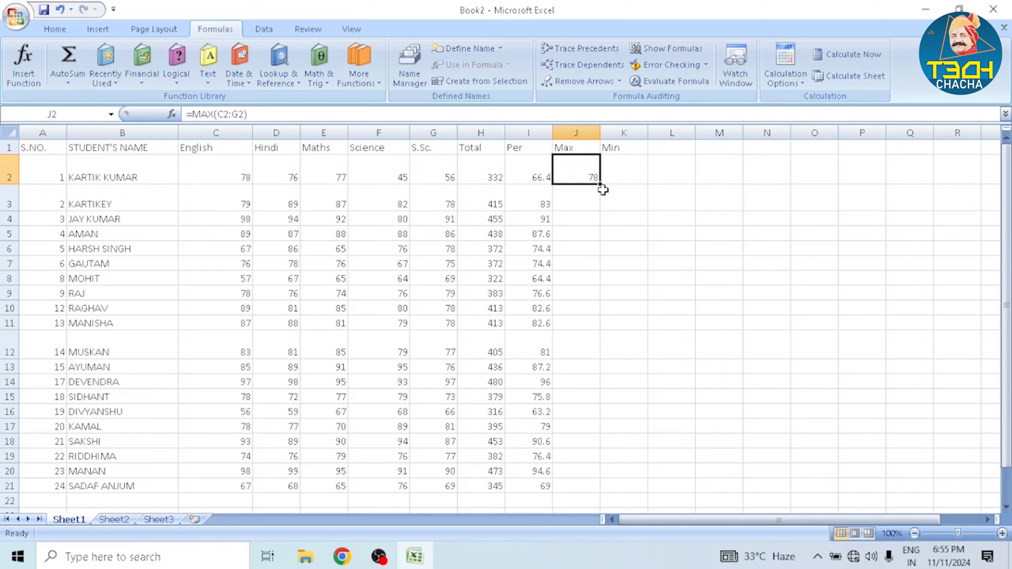
drag(602, 188, 572, 487)
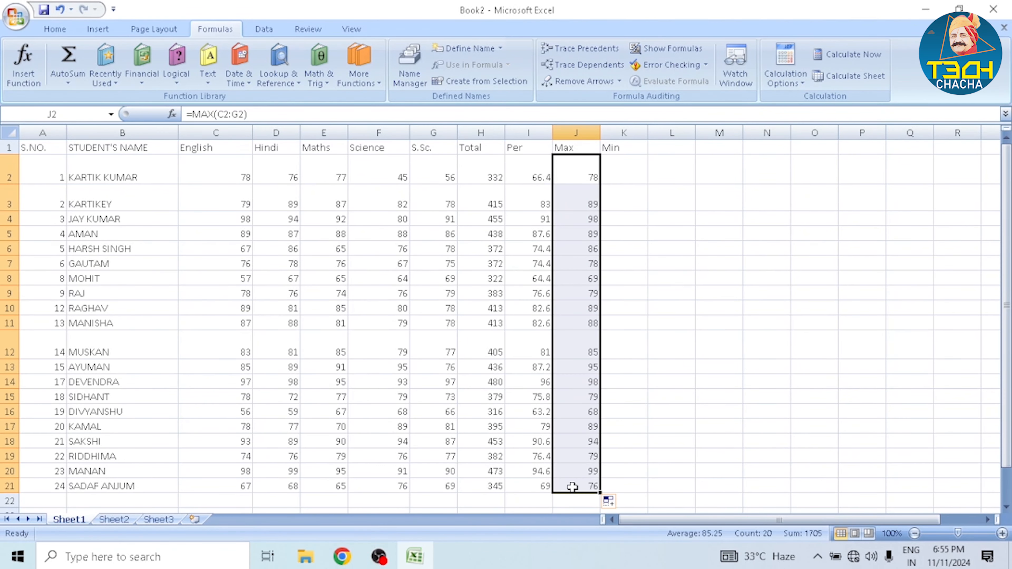
- Insert the MIN function in K2 over C2:G2 and fill it down through K21 for all students
click(619, 167)
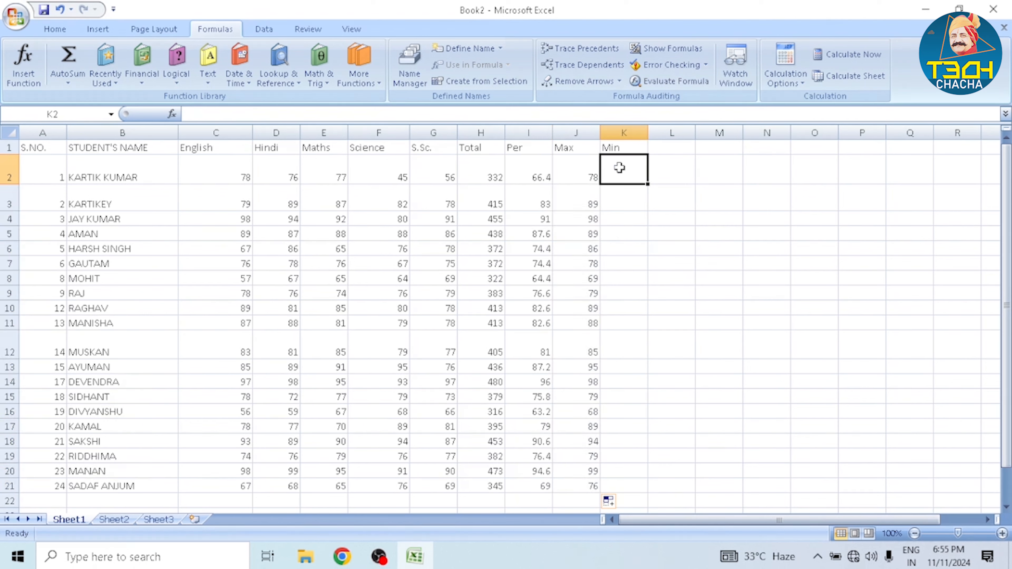
click(14, 69)
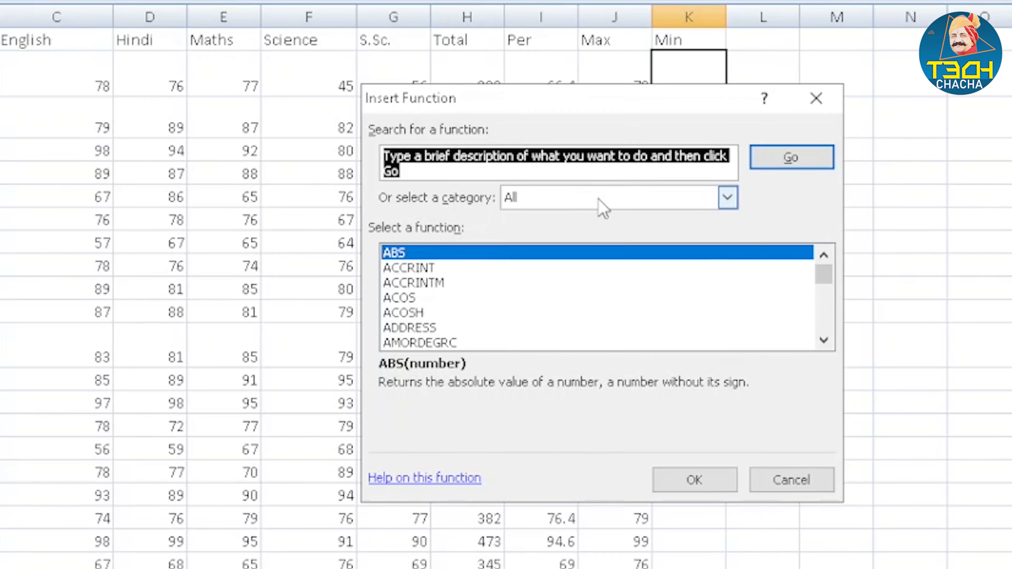
click(752, 274)
click(669, 275)
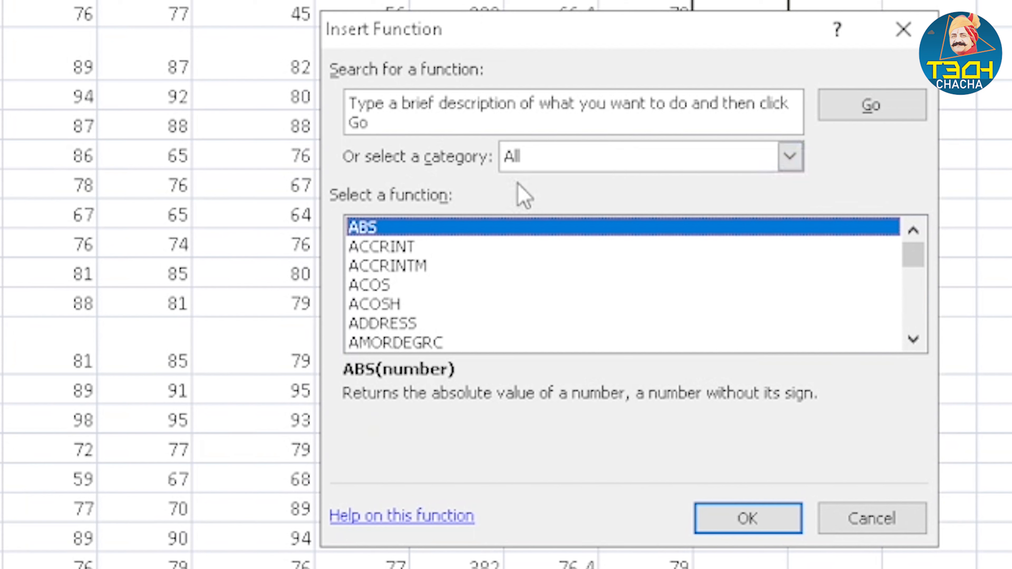
click(394, 306)
key(m)
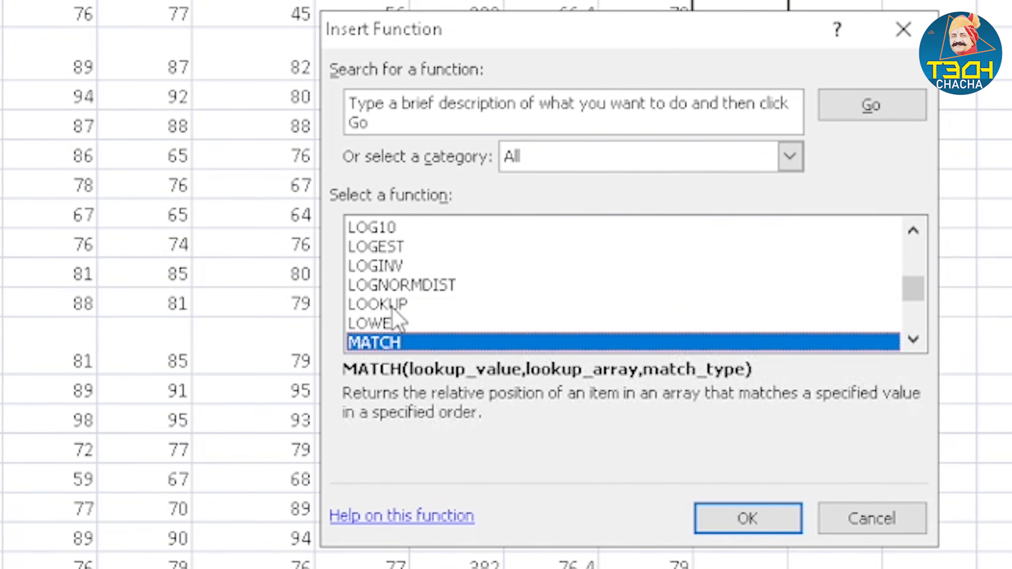
key(m)
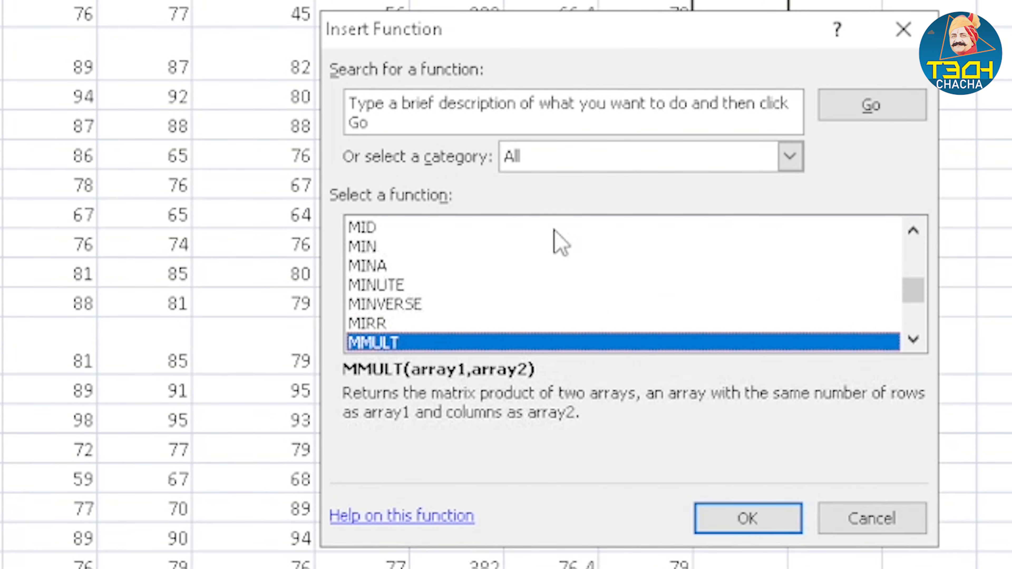
click(375, 247)
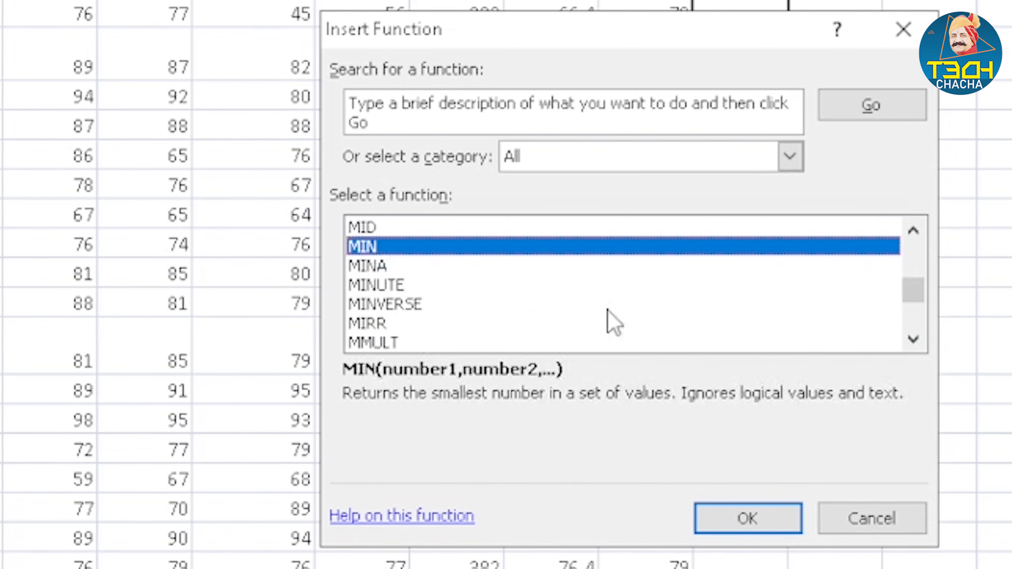
click(770, 523)
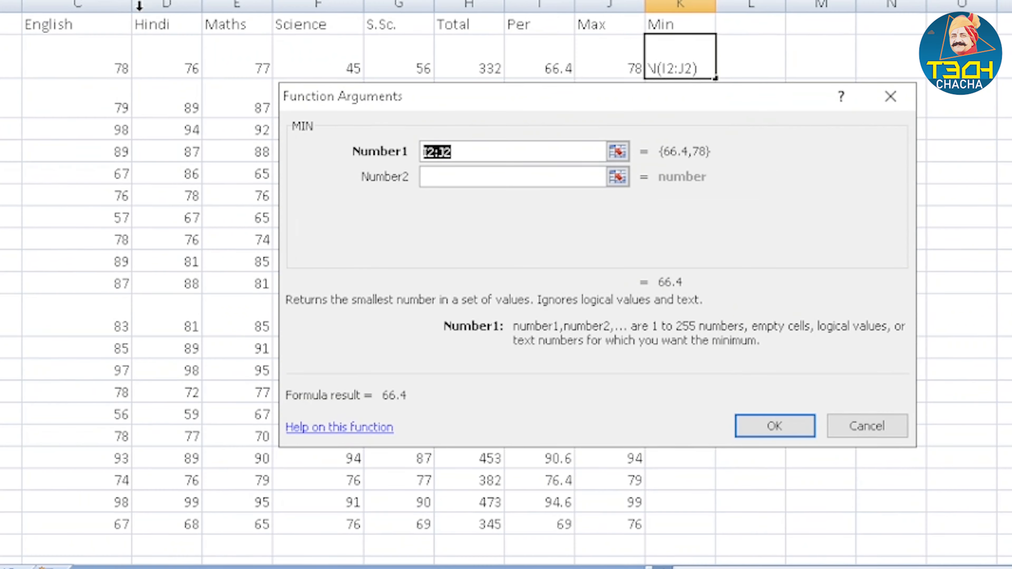
drag(94, 65, 376, 65)
click(734, 421)
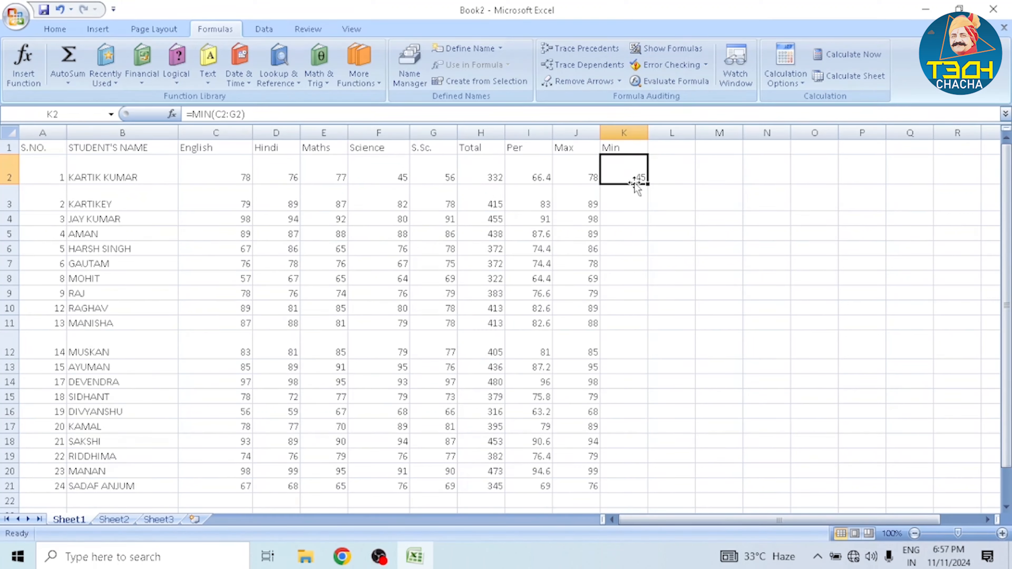
drag(648, 186, 654, 491)
- Review the first student's Total, Per, Max and Min formulas in H2 through K2
click(518, 198)
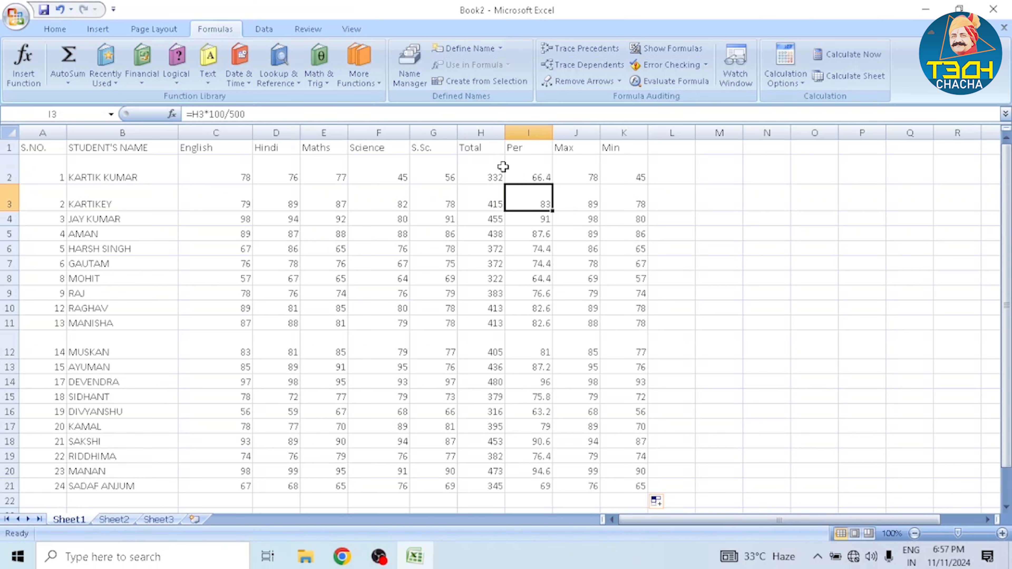
click(483, 170)
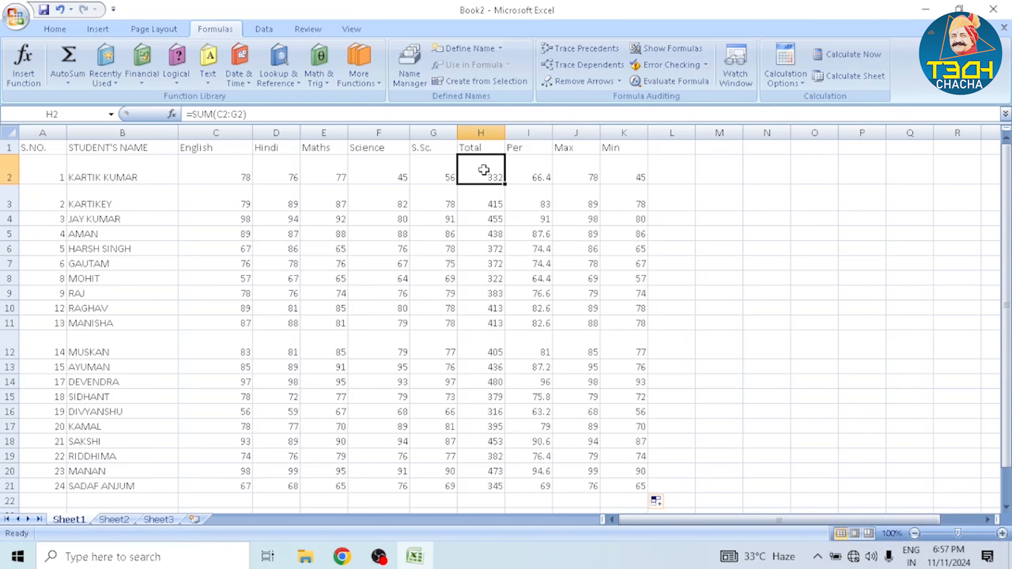
click(526, 172)
click(576, 172)
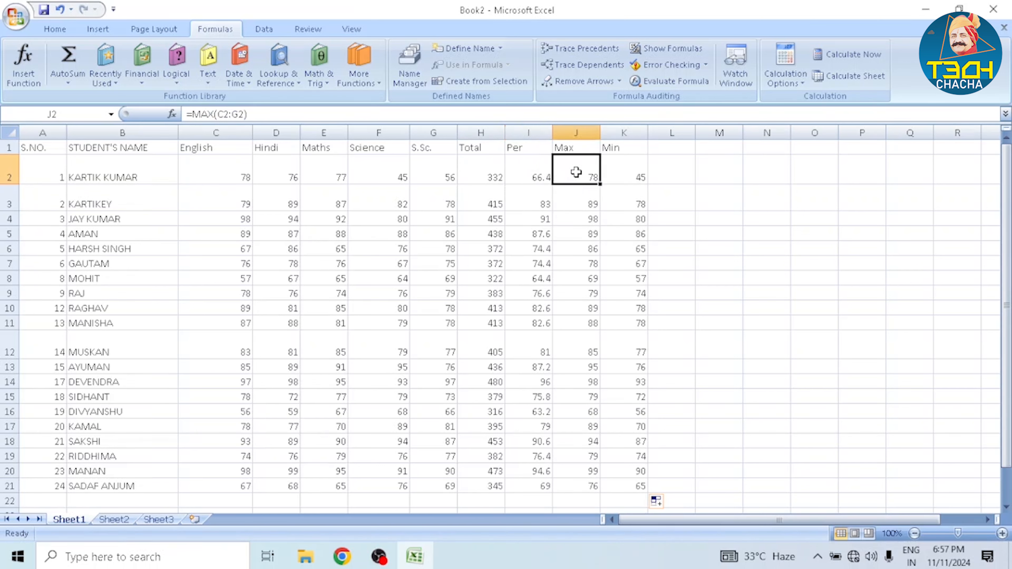
click(622, 172)
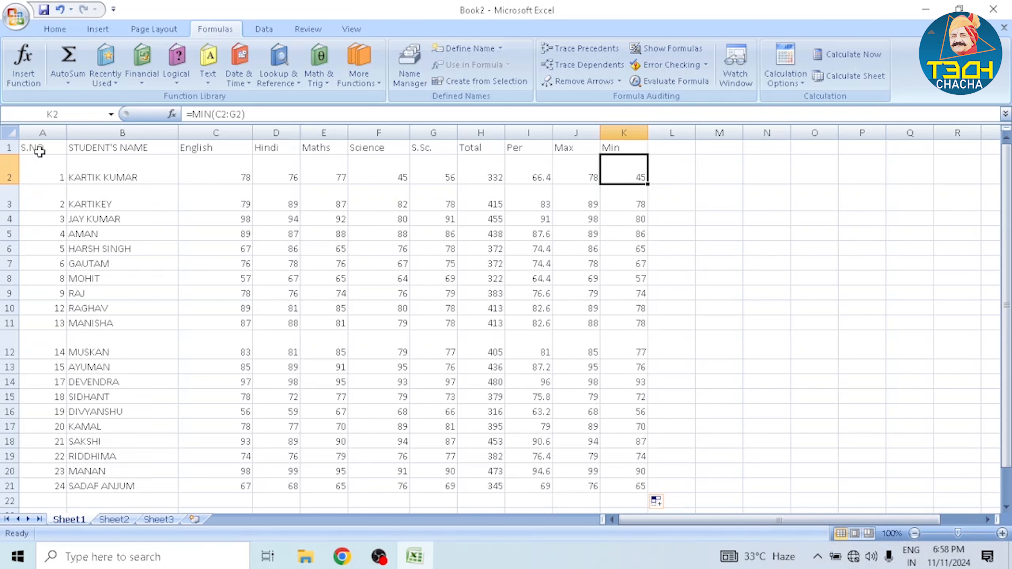
- Make the header row A1:K1 bold
mouse_move(33, 148)
mouse_down()
mouse_move(436, 149)
mouse_move(39, 146)
mouse_up()
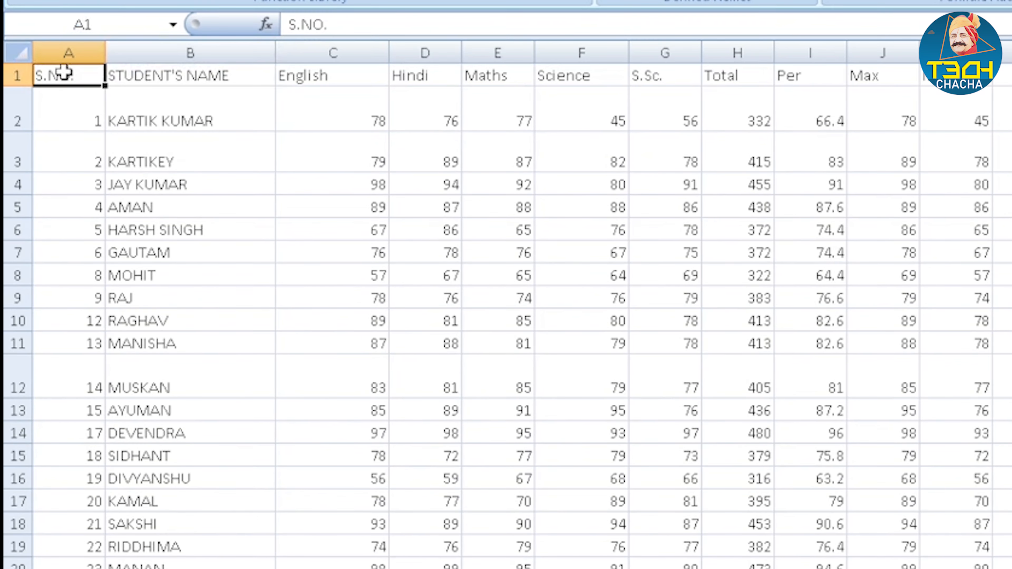
drag(63, 74, 952, 76)
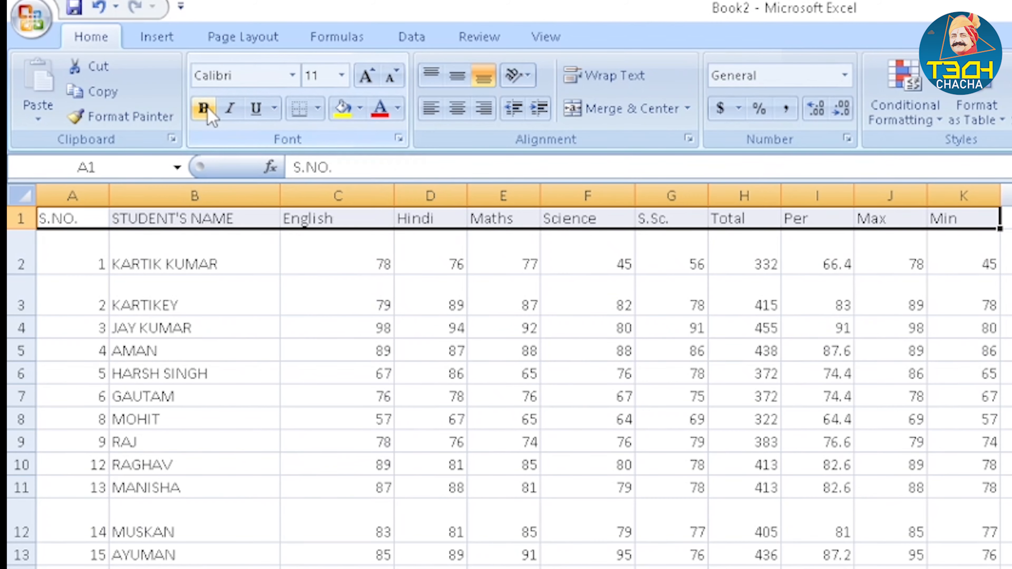
click(208, 112)
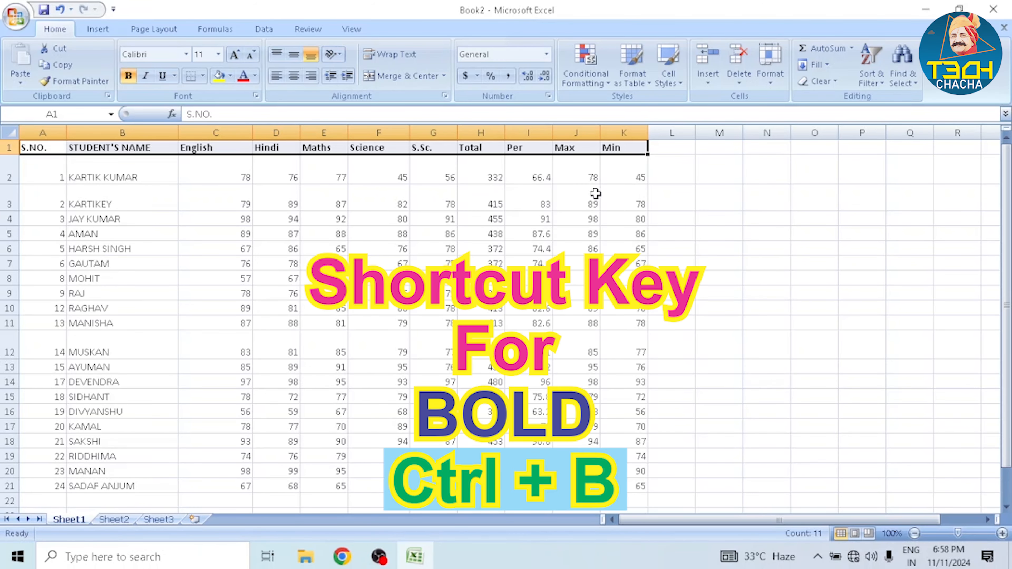
- Make the Total and Per values in H2:I21 bold
click(110, 205)
drag(483, 165, 527, 476)
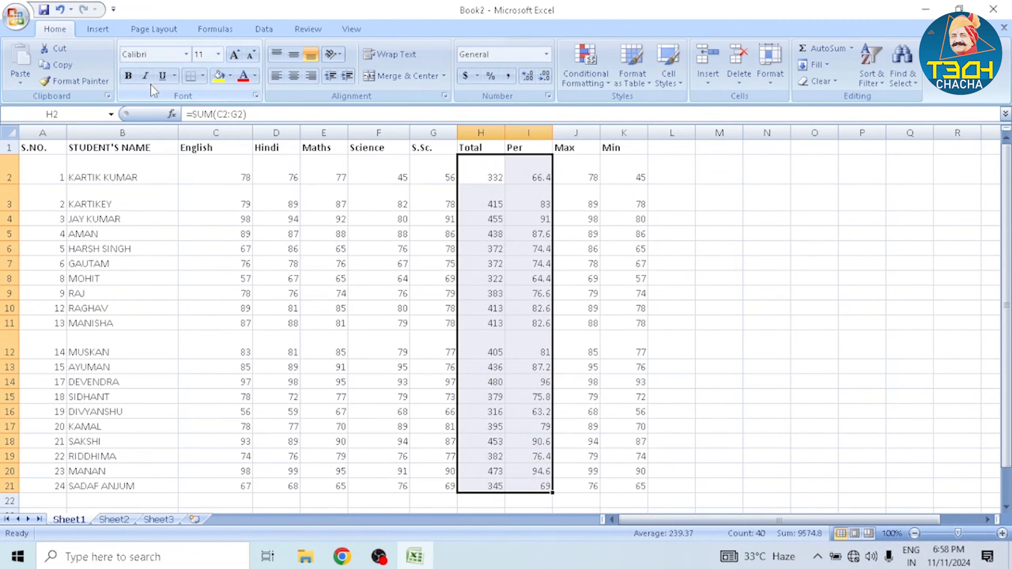
click(129, 76)
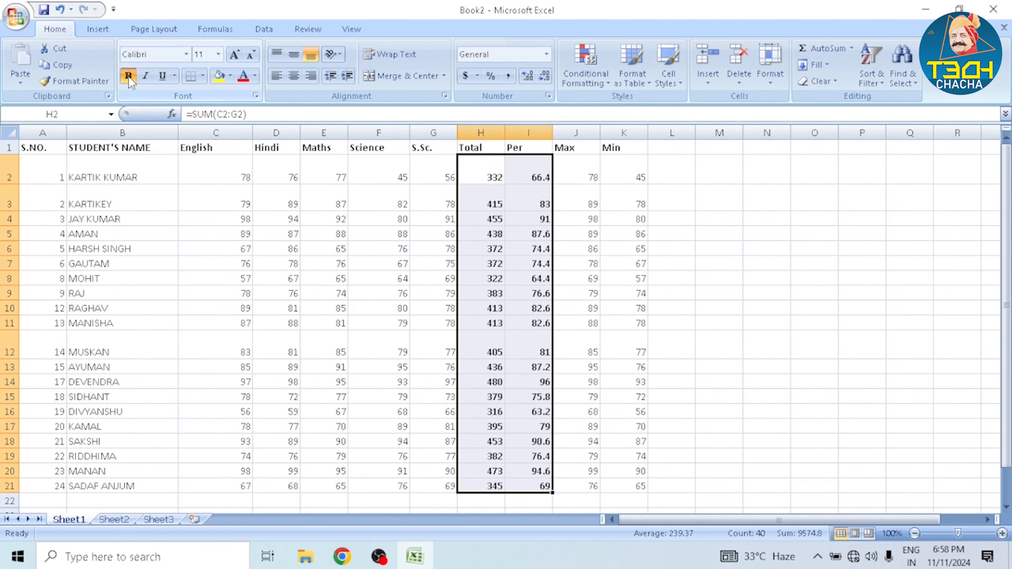
click(359, 264)
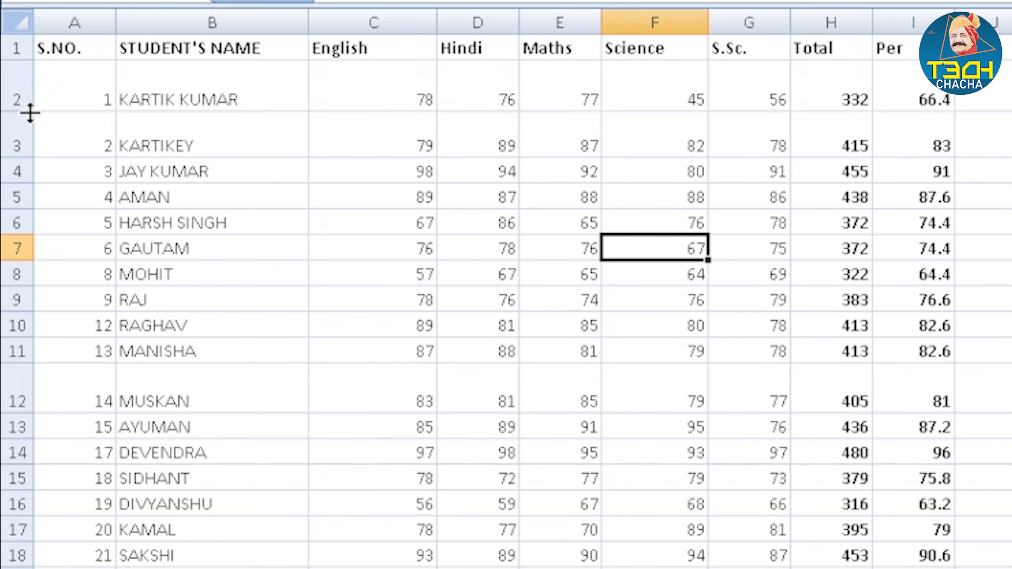
- Give student rows 2 through 21 one uniform height, slightly taller than the header row
drag(30, 114, 30, 88)
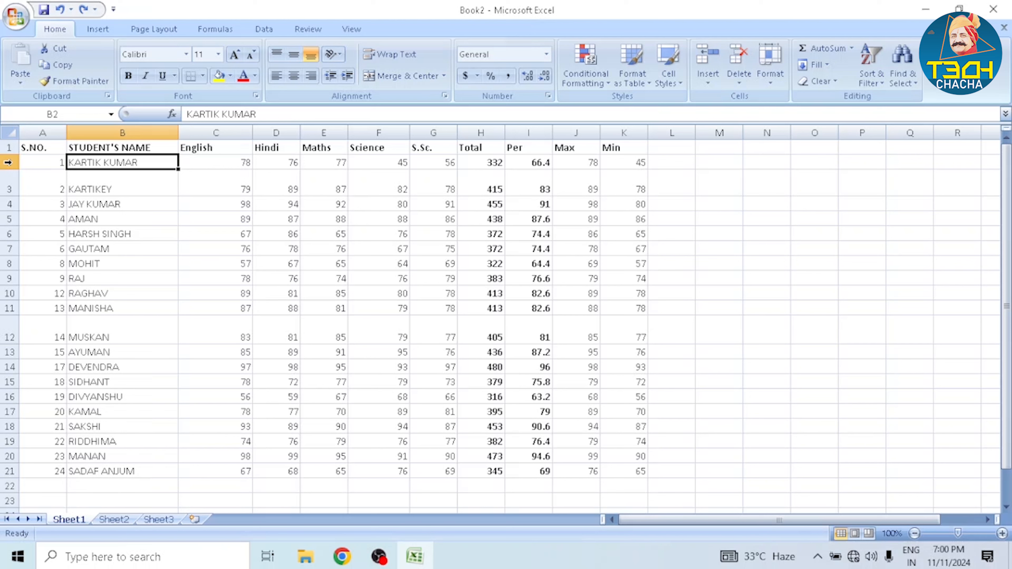
drag(8, 162, 8, 476)
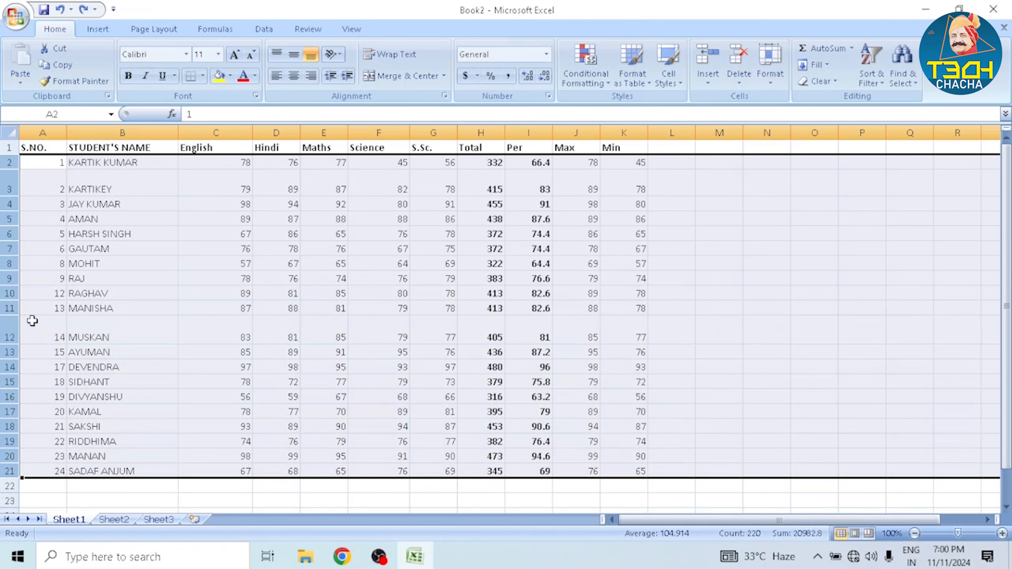
drag(13, 225, 14, 231)
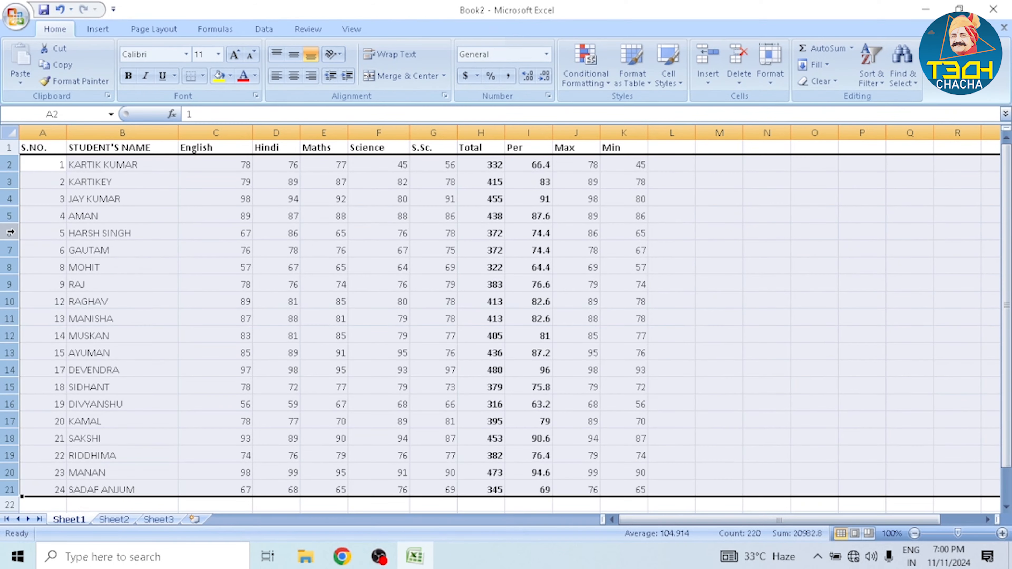
click(136, 181)
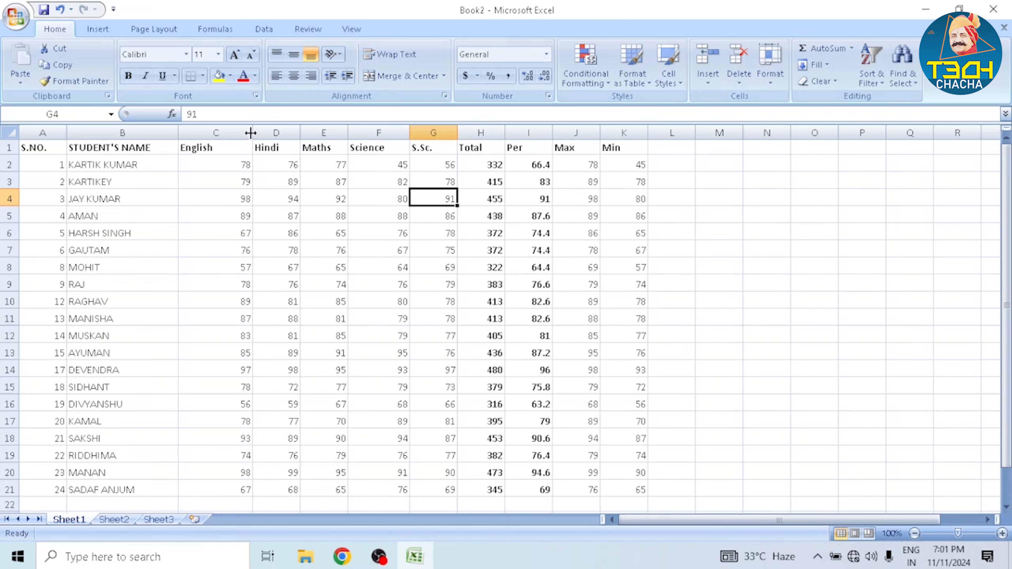
- Autofit the English column and resize subject columns C through G to one equal width, slightly narrower than the Science column
double_click(251, 133)
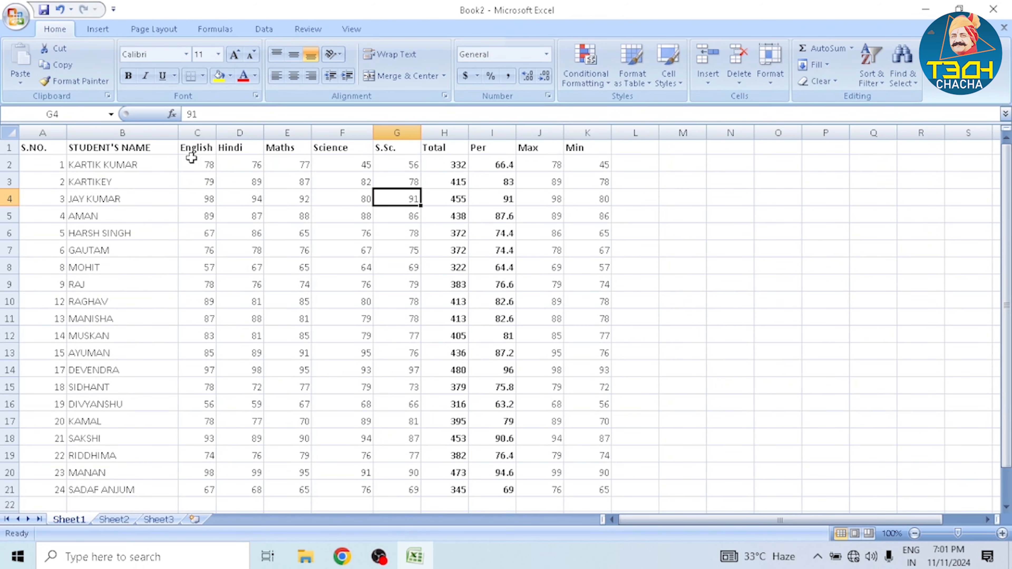
click(201, 128)
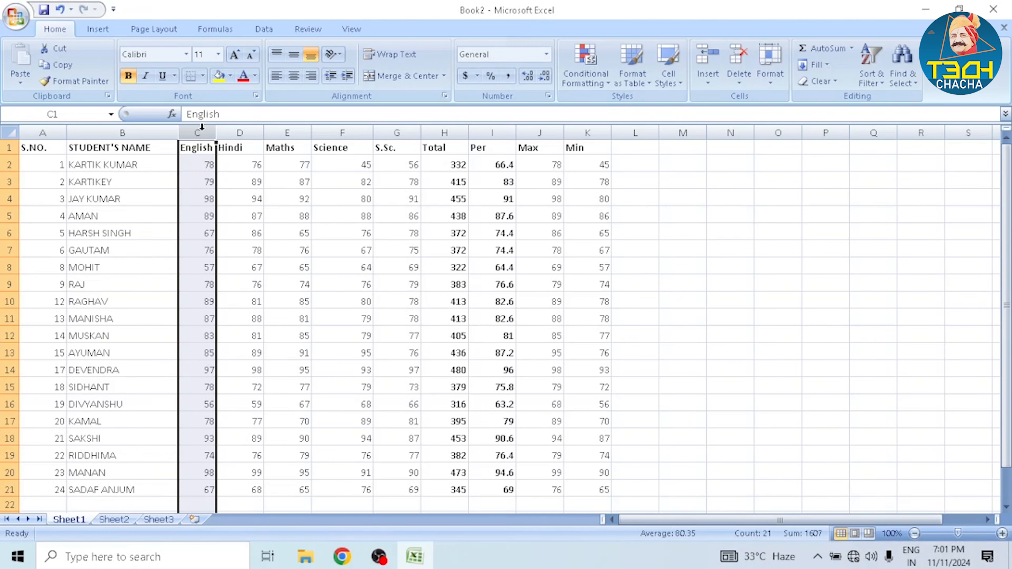
drag(202, 127, 372, 133)
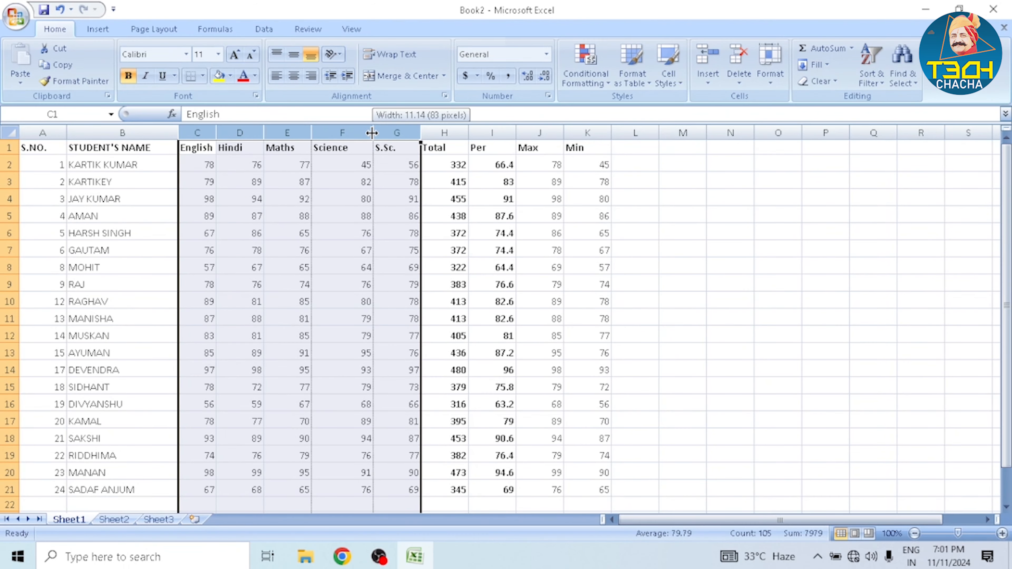
drag(371, 133, 368, 133)
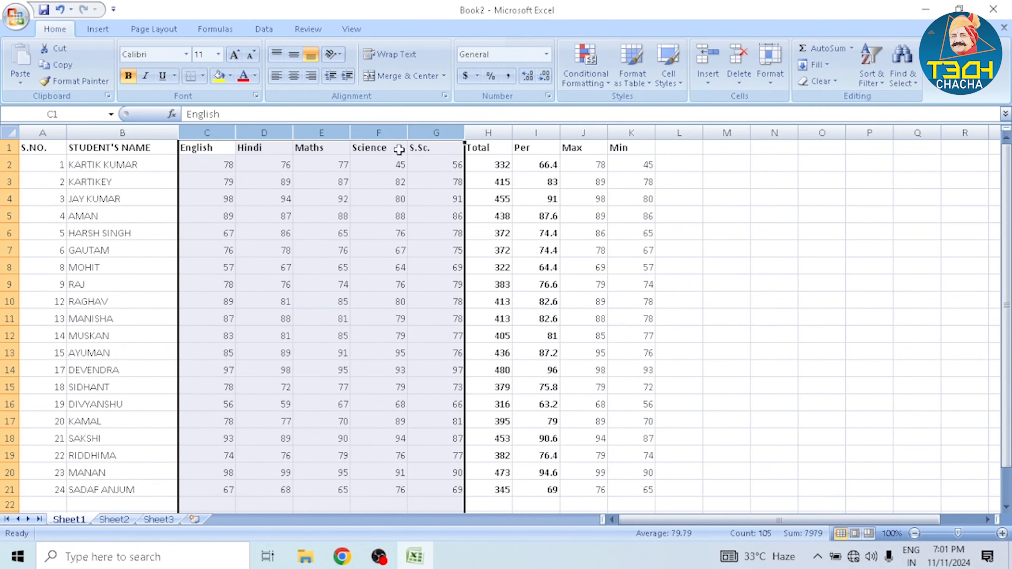
click(347, 199)
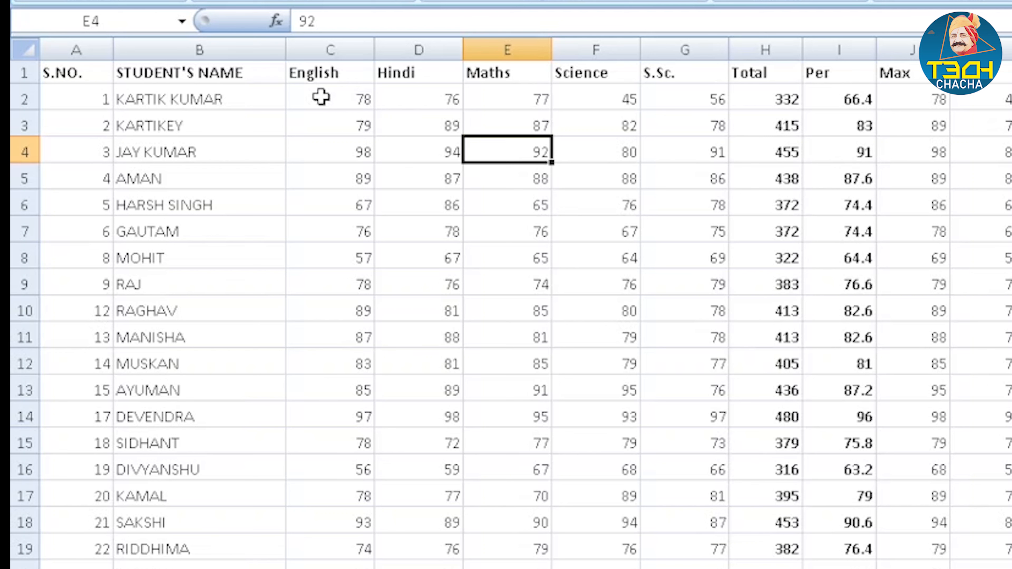
- Center the contents of the S.NO. and STUDENT'S NAME columns horizontally
click(64, 45)
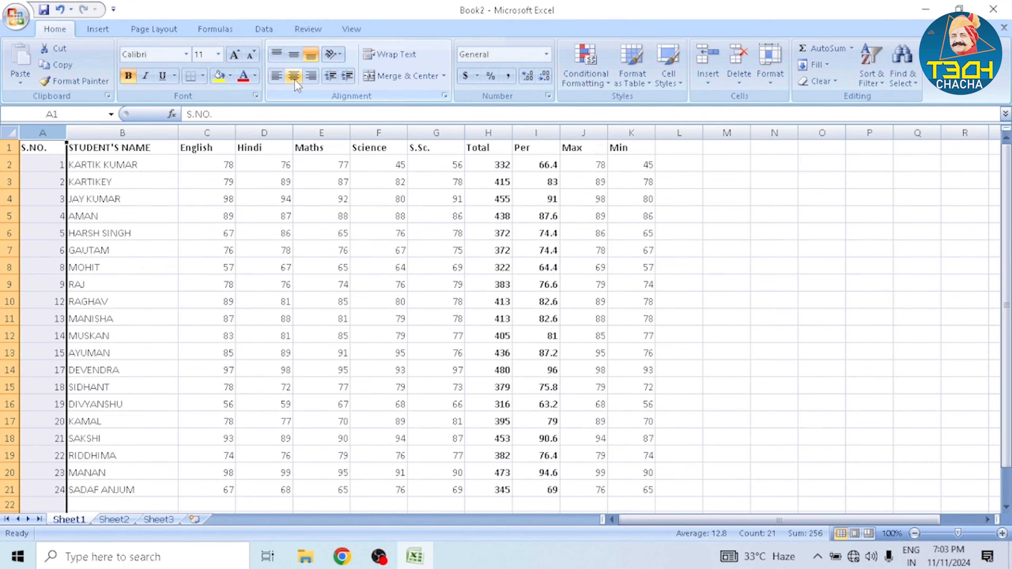
click(294, 76)
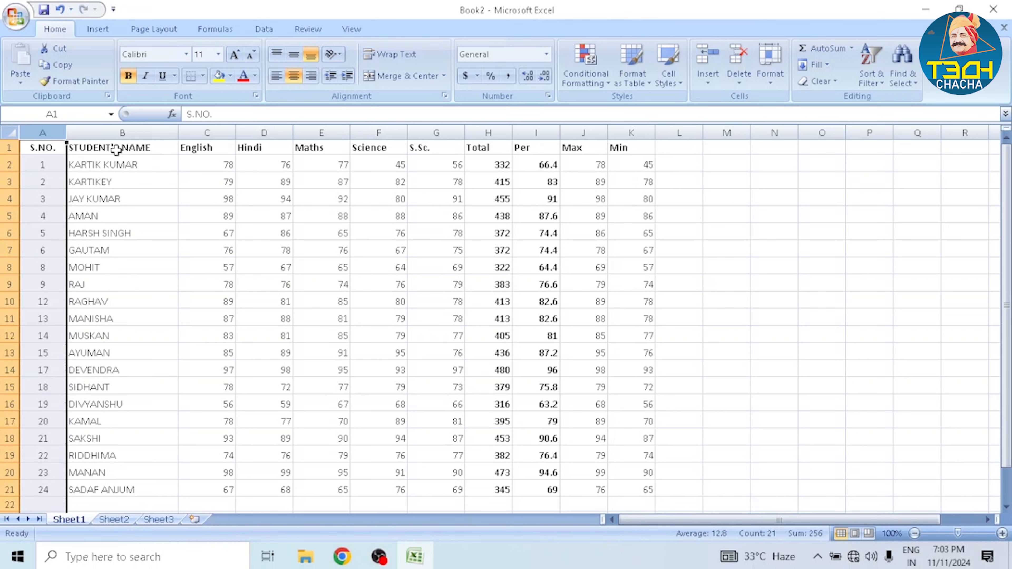
click(117, 135)
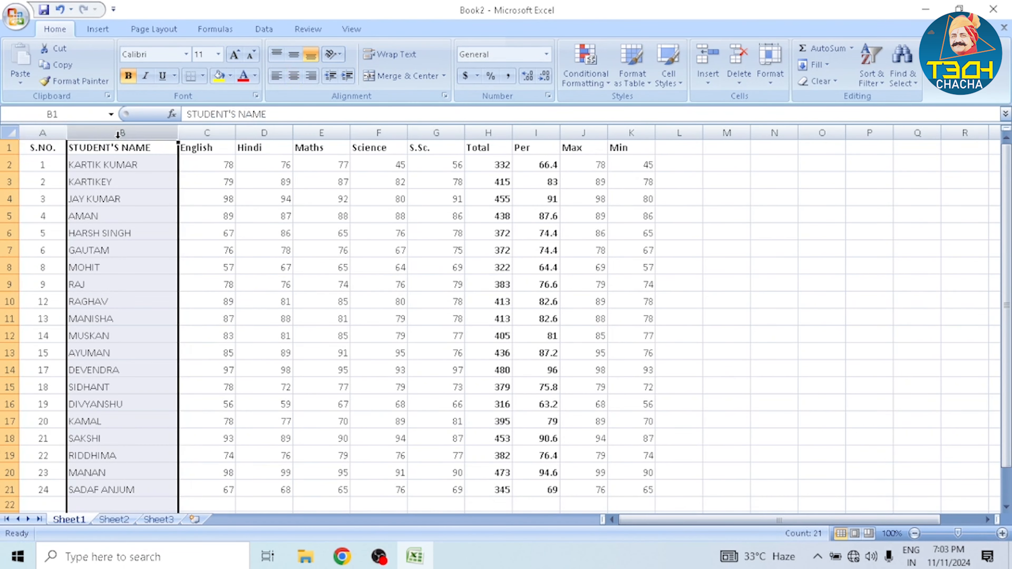
click(301, 78)
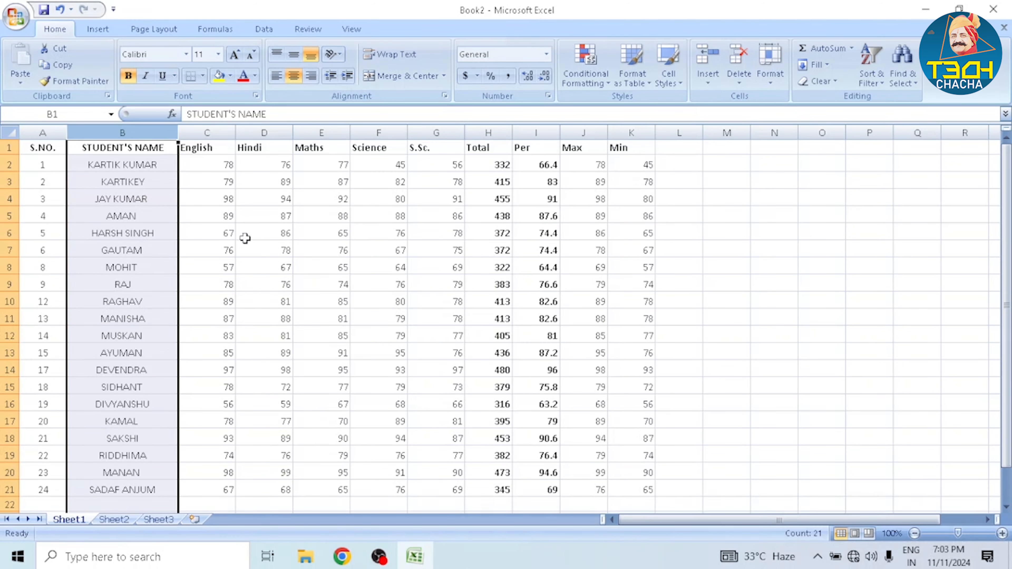
- Center the contents of columns C through K, from English to Min, horizontally
click(210, 198)
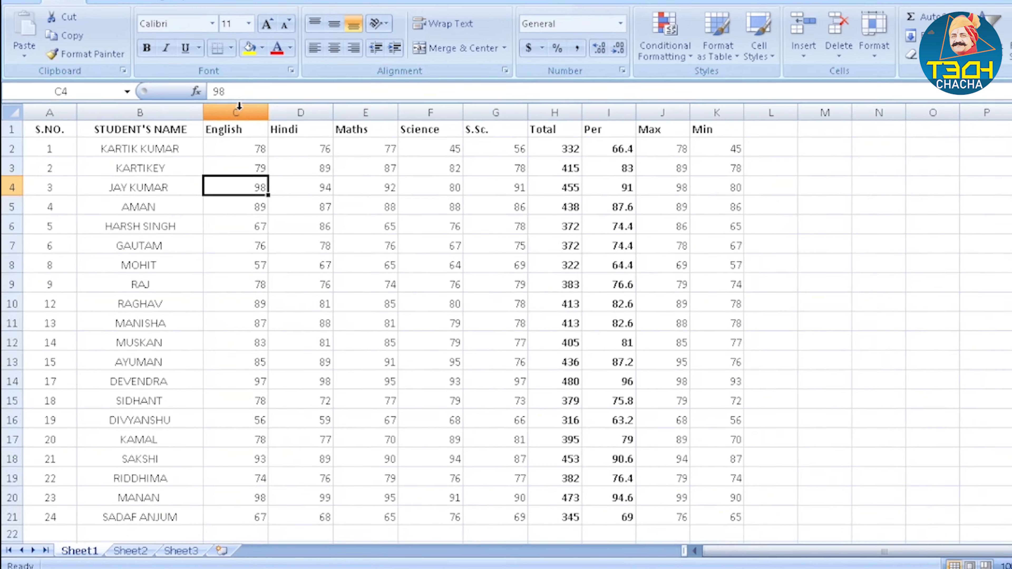
drag(210, 127, 291, 128)
drag(410, 65, 861, 70)
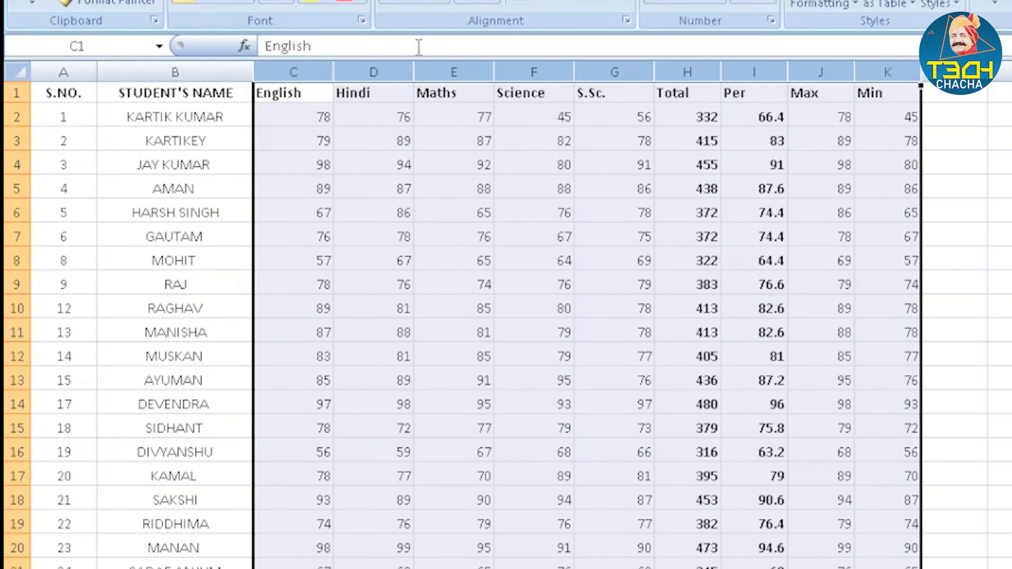
click(420, 4)
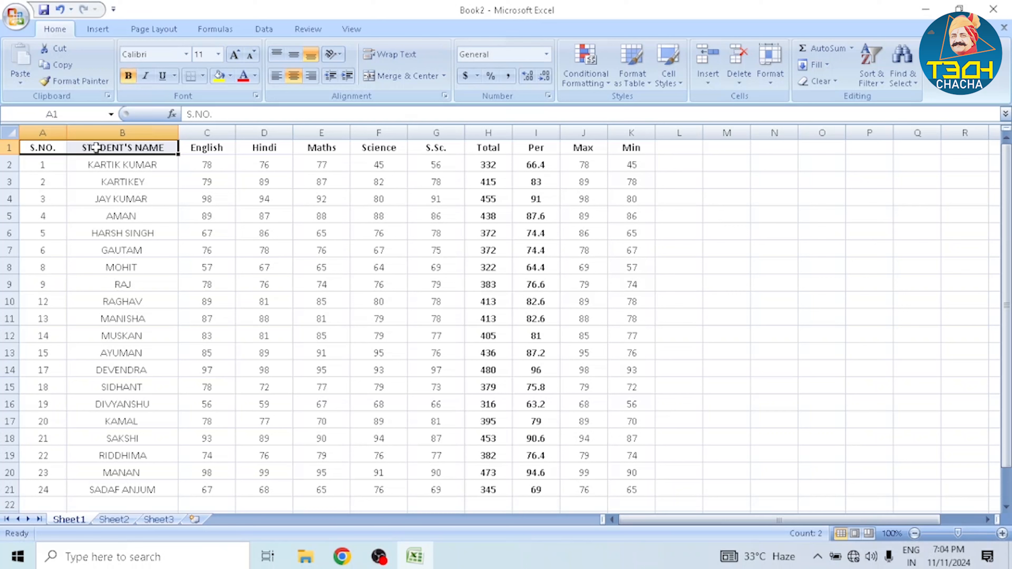
- Fill the header cells A1:K1 with the darkest aqua theme color and make their text white
click(38, 148)
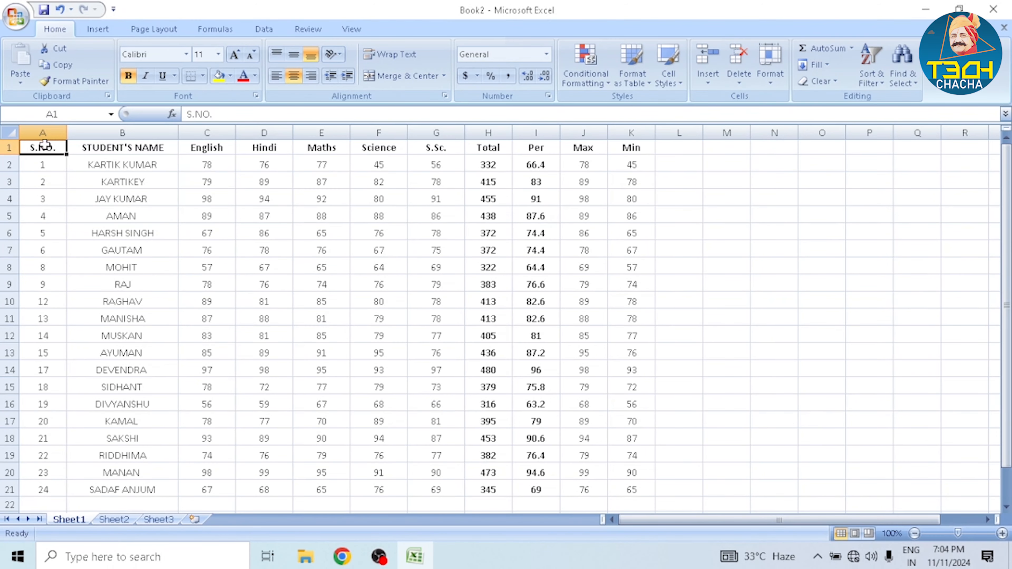
drag(44, 145, 616, 148)
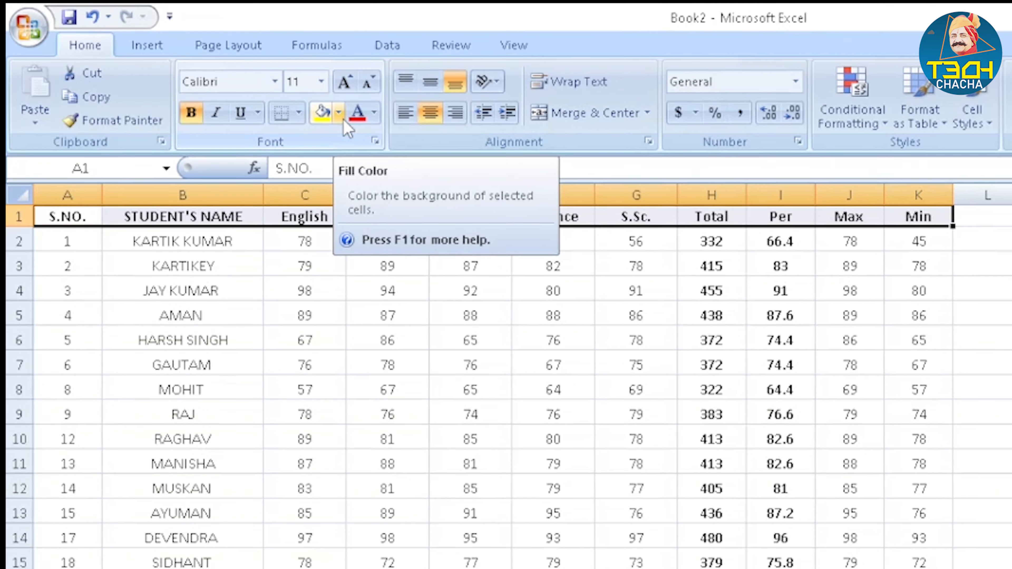
click(311, 104)
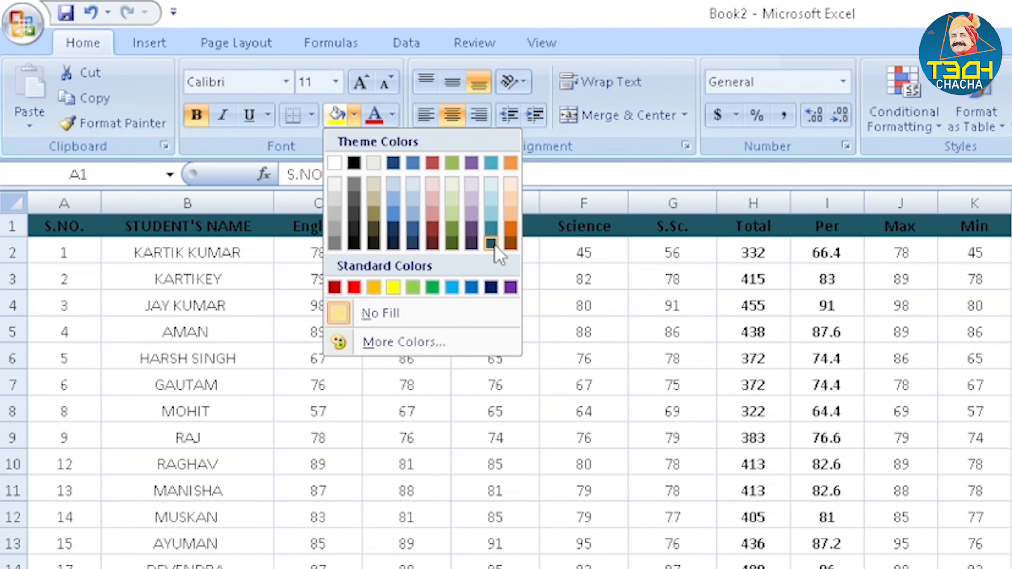
click(491, 244)
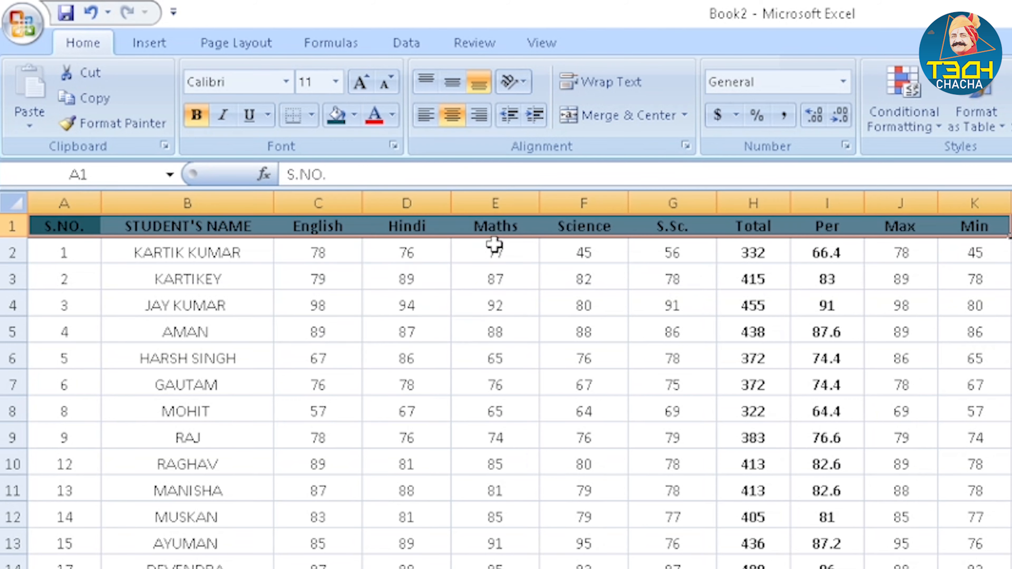
click(392, 116)
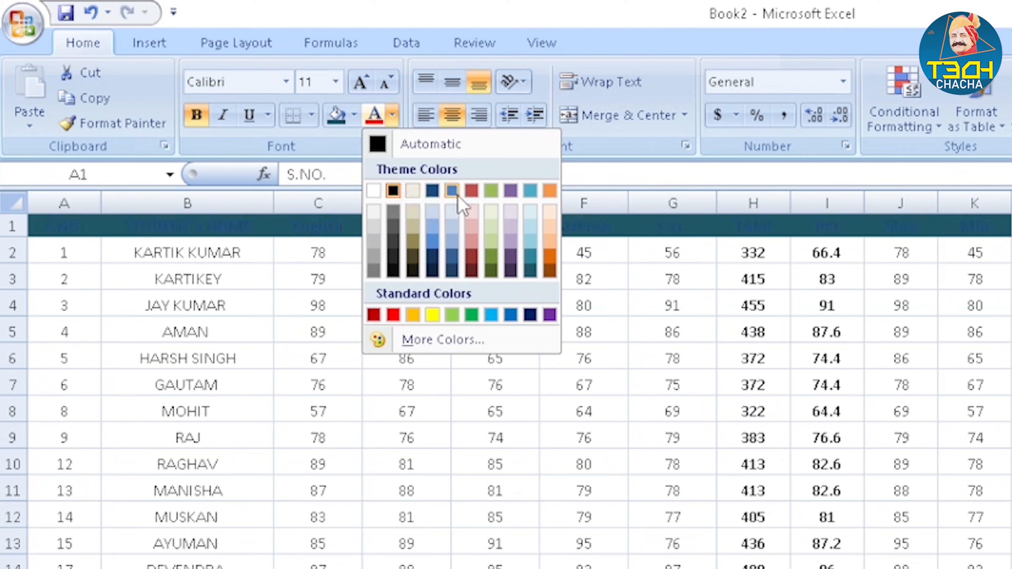
click(377, 194)
- Give the student data in A2:K21 a light olive green fill and a dark blue font color
drag(63, 252, 134, 262)
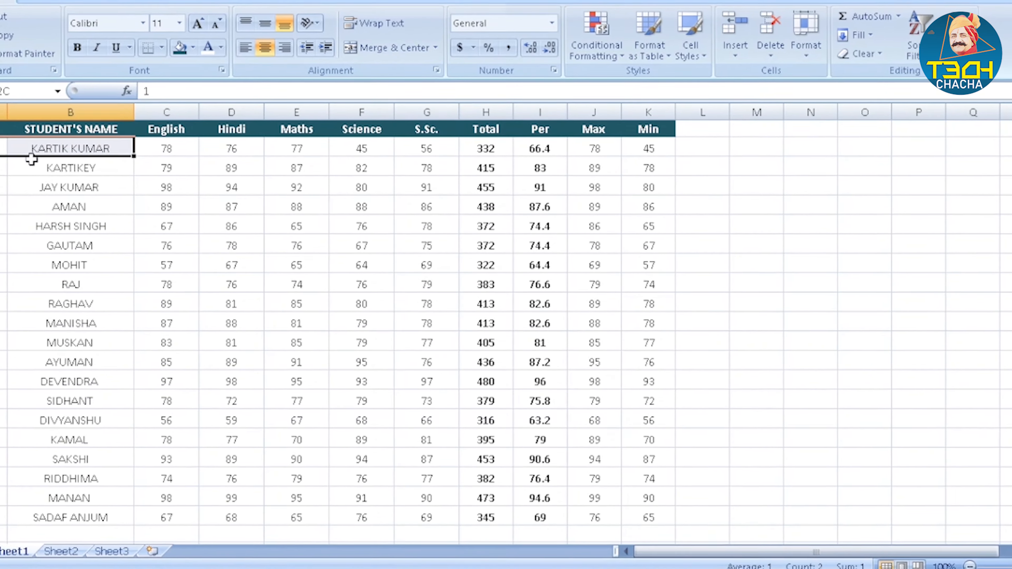
drag(31, 159, 643, 560)
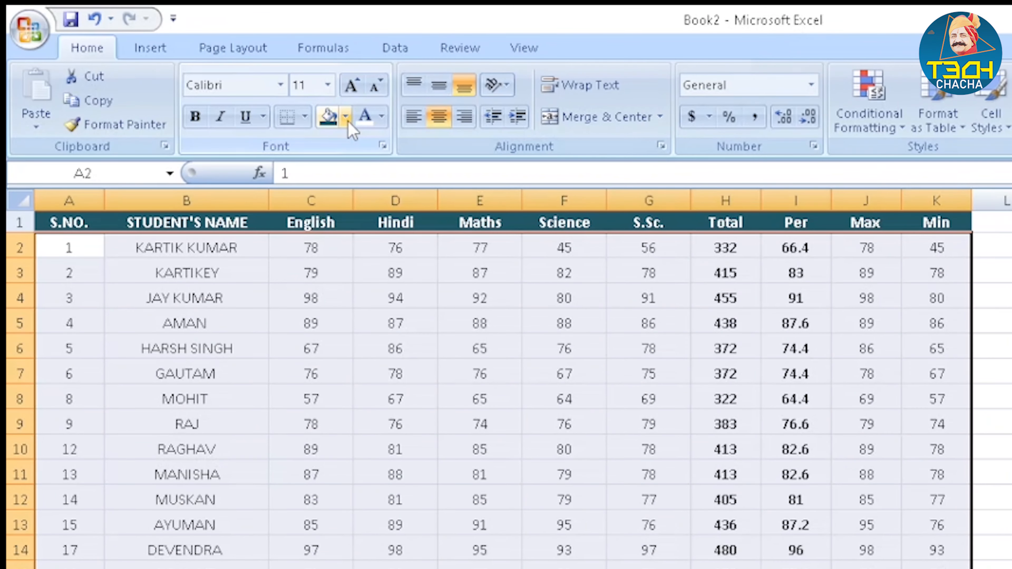
click(346, 119)
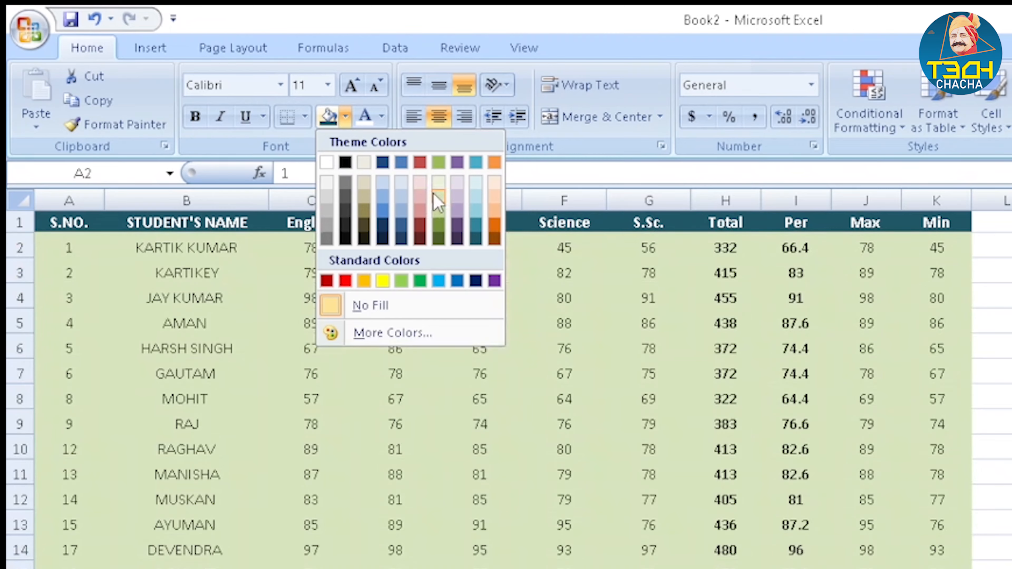
click(437, 202)
click(383, 118)
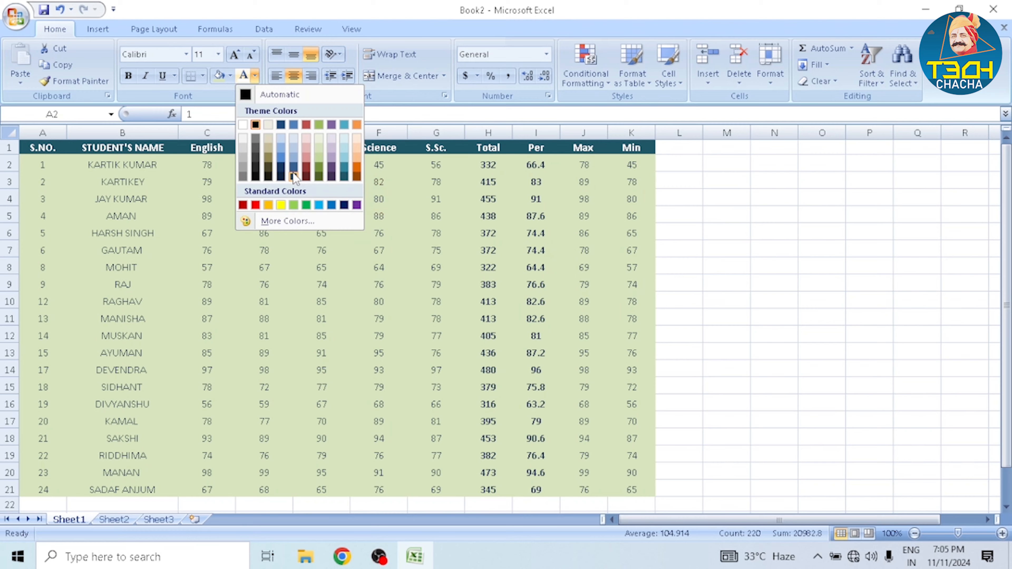
click(294, 177)
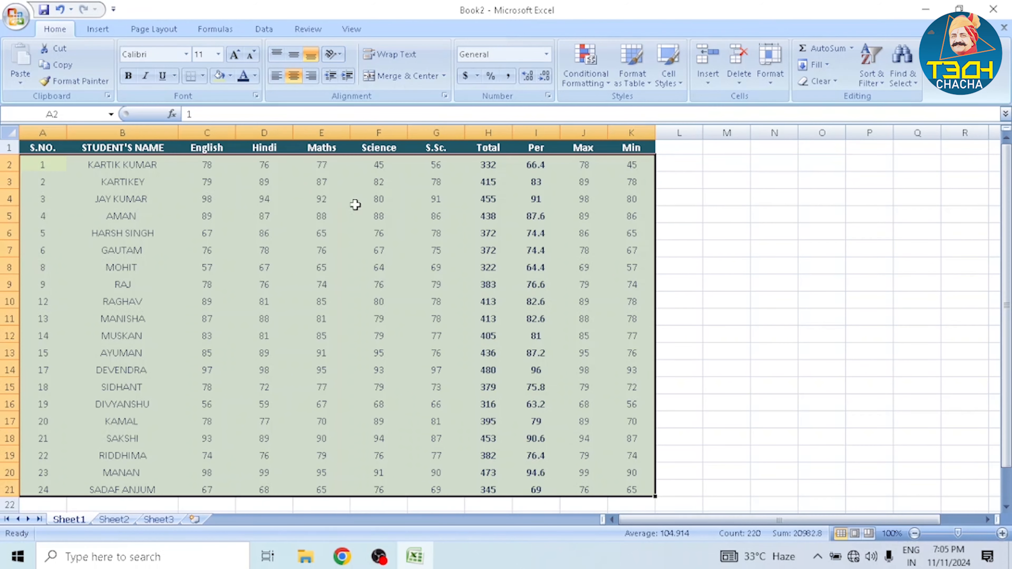
click(379, 218)
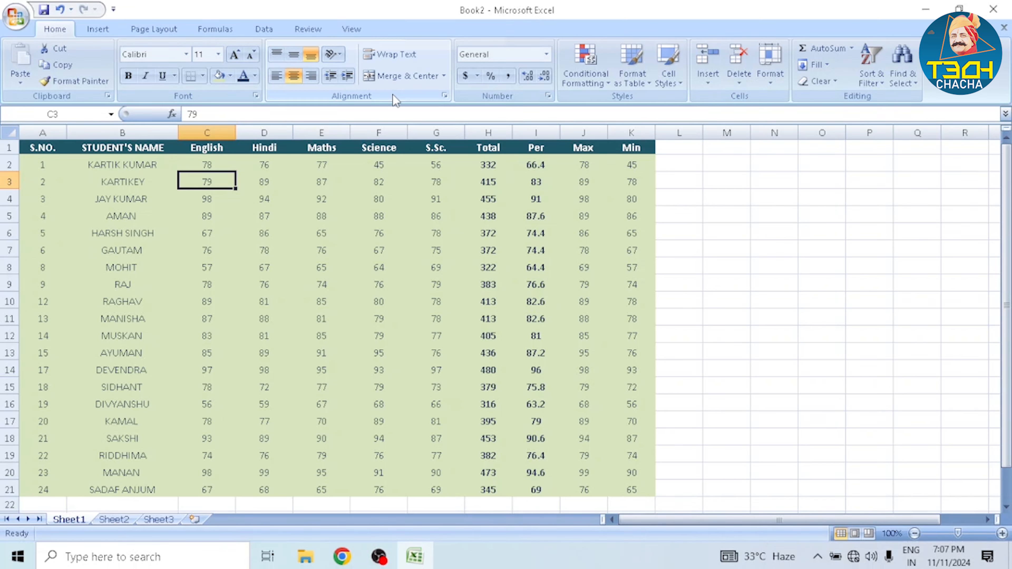
- Examine the number format categories available for cell C3, including Number, Currency, Accounting, Date and Time
click(444, 95)
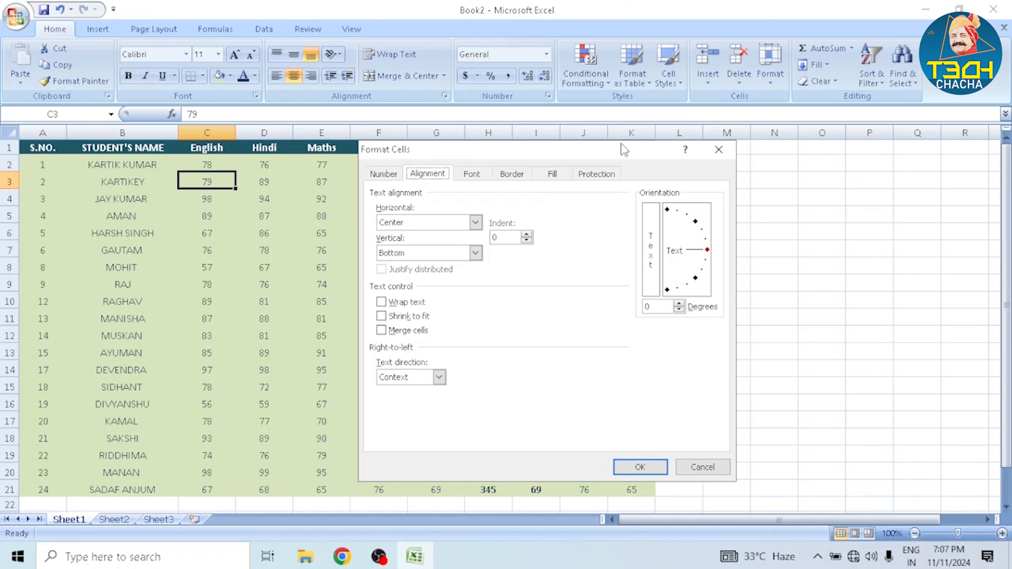
drag(410, 153, 520, 88)
click(493, 109)
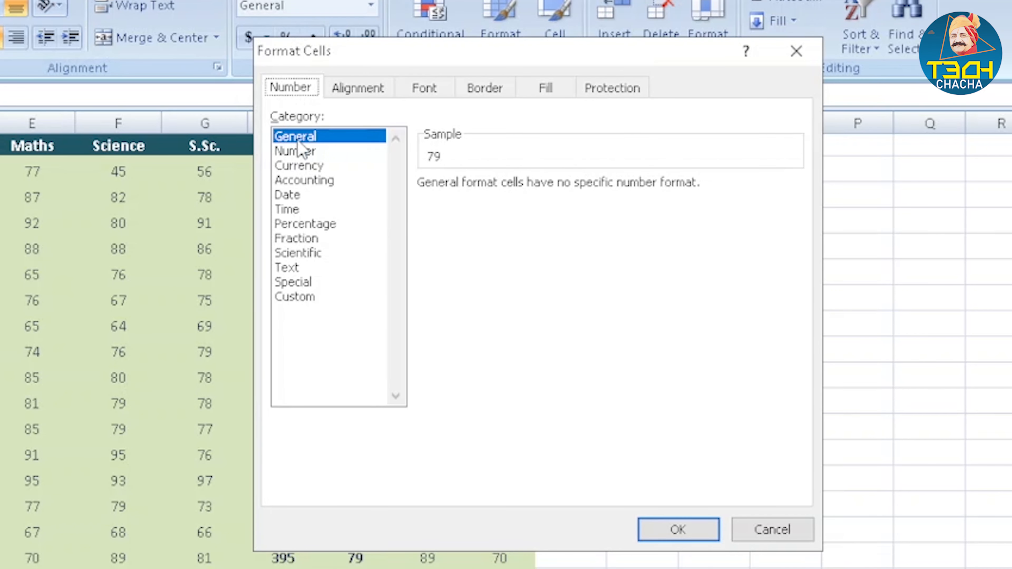
click(299, 153)
click(300, 165)
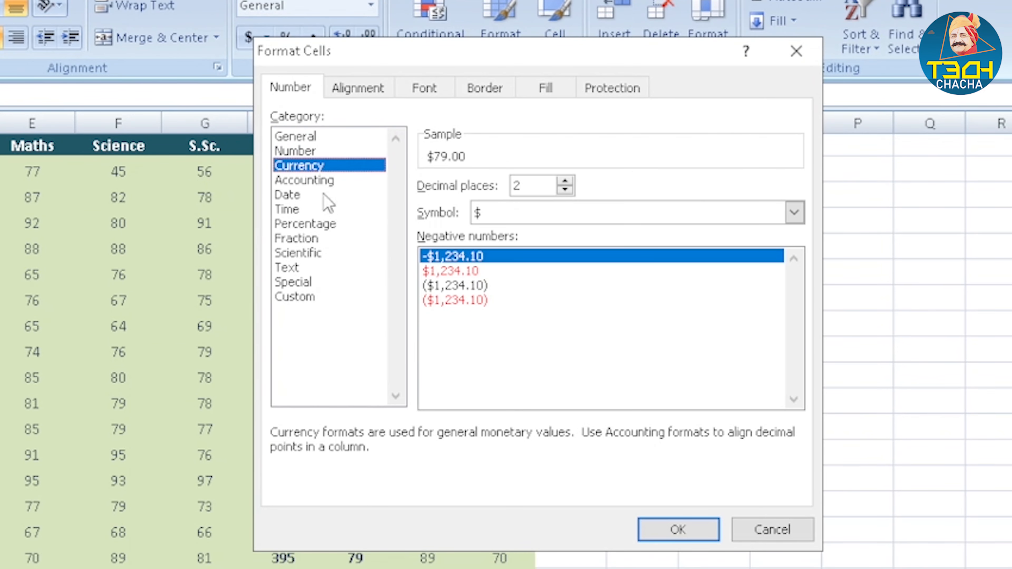
click(318, 180)
click(315, 195)
click(306, 210)
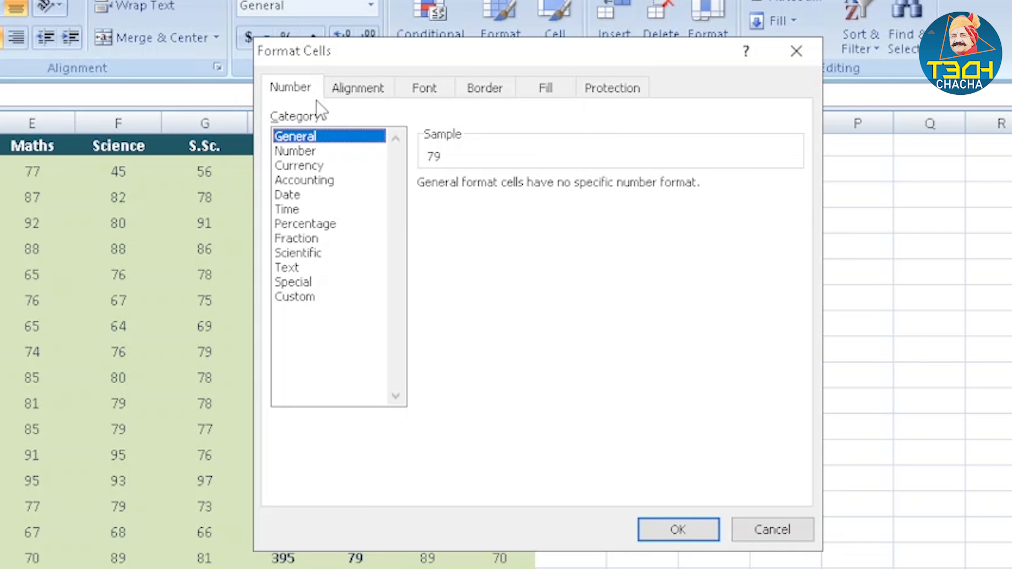
- Examine the horizontal alignment, vertical alignment and text control options for cell C3, and close the cell formatting without applying changes
click(350, 88)
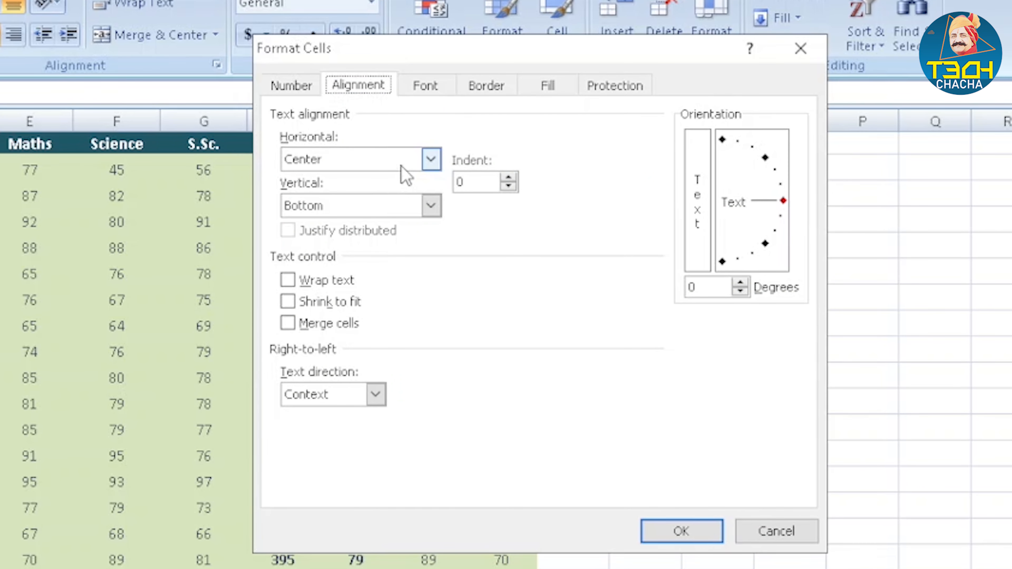
click(344, 171)
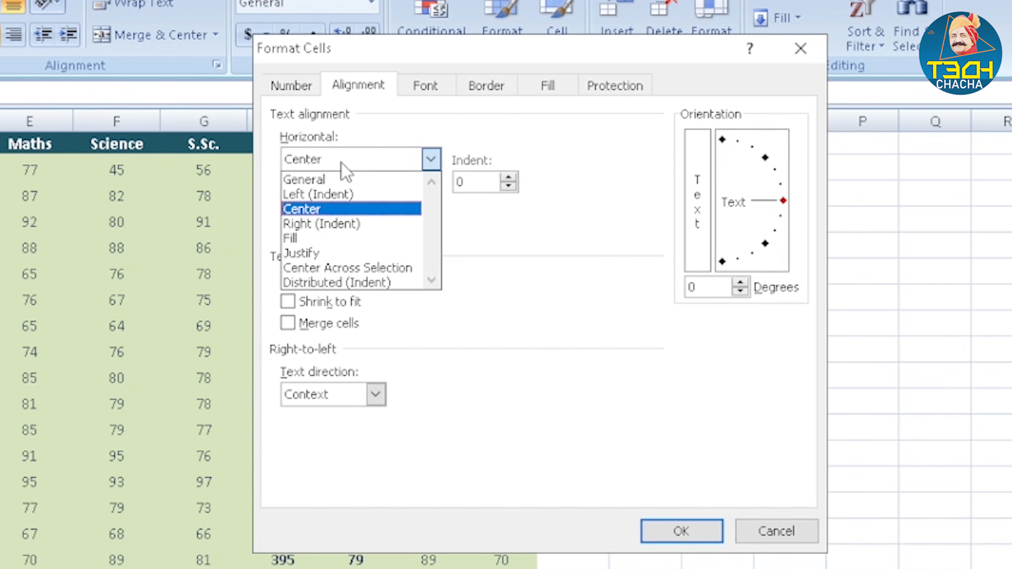
click(341, 162)
click(341, 162)
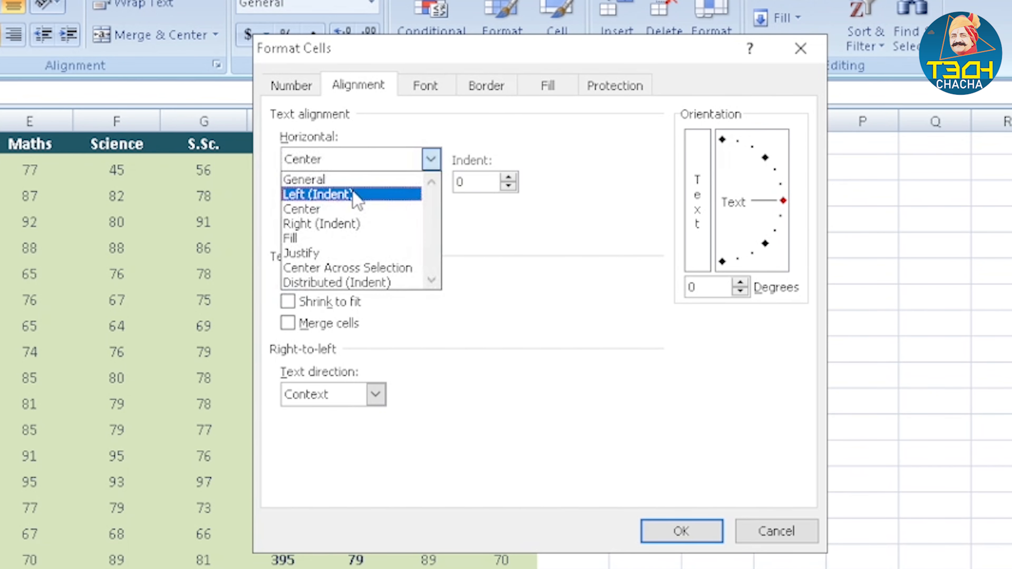
click(438, 120)
click(349, 204)
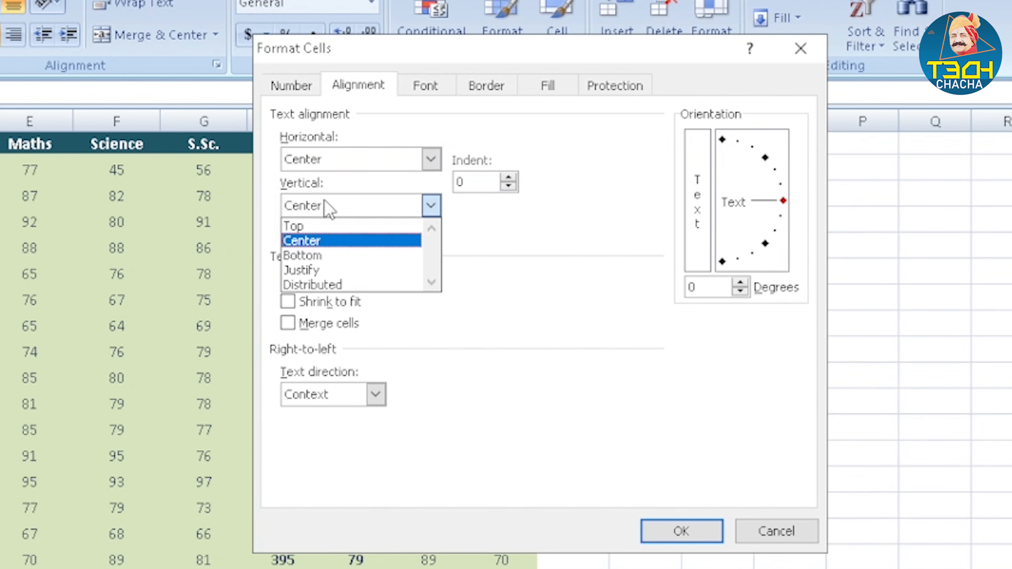
click(342, 241)
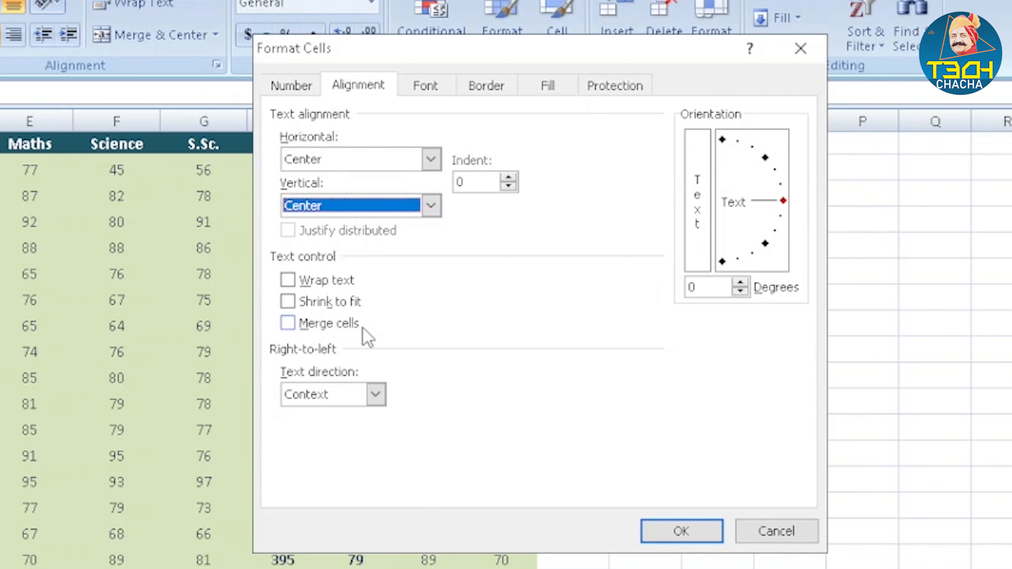
click(751, 539)
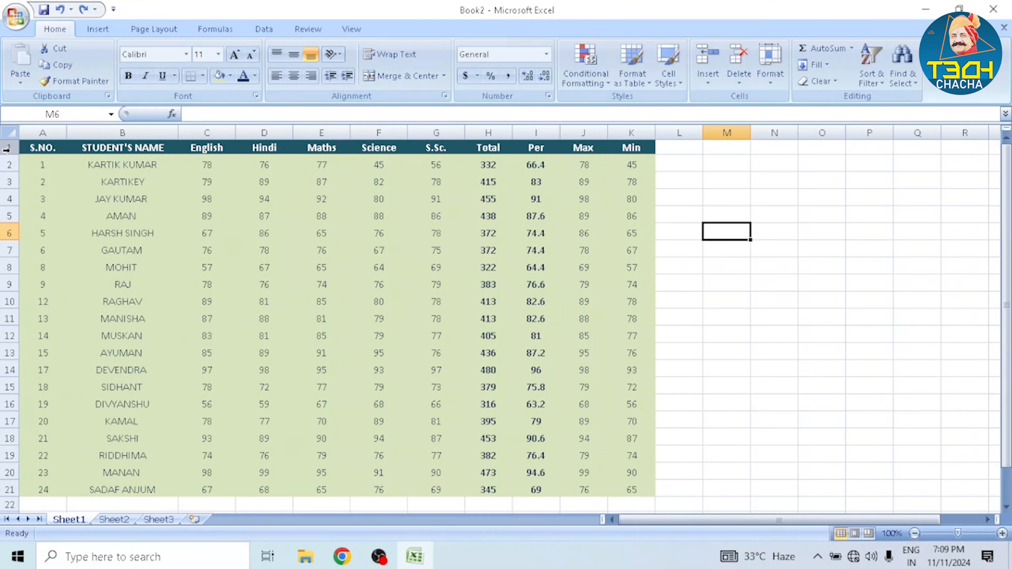
- Insert a blank row above the header row of the marksheet
click(6, 149)
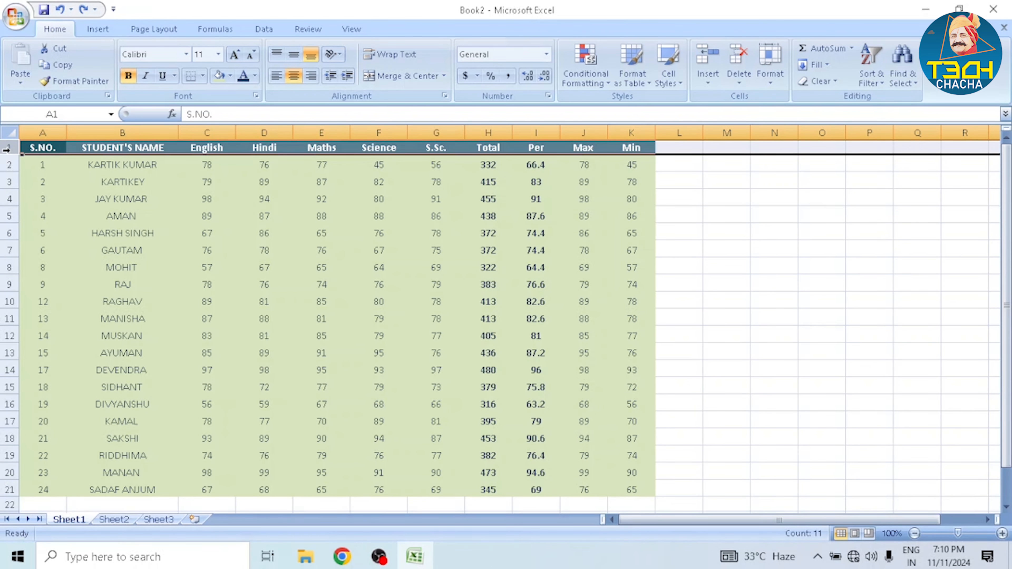
right_click(6, 149)
click(61, 227)
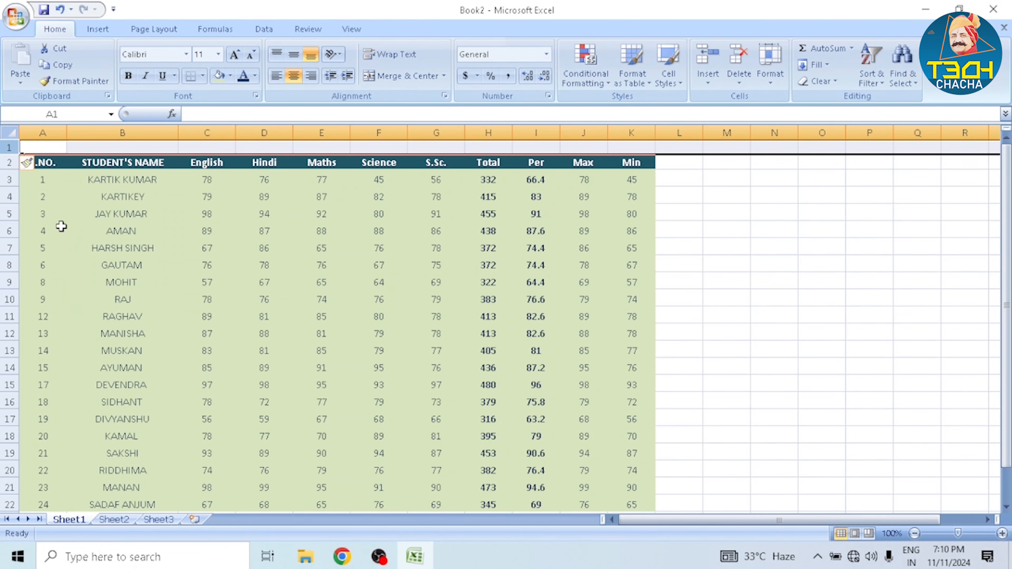
click(255, 217)
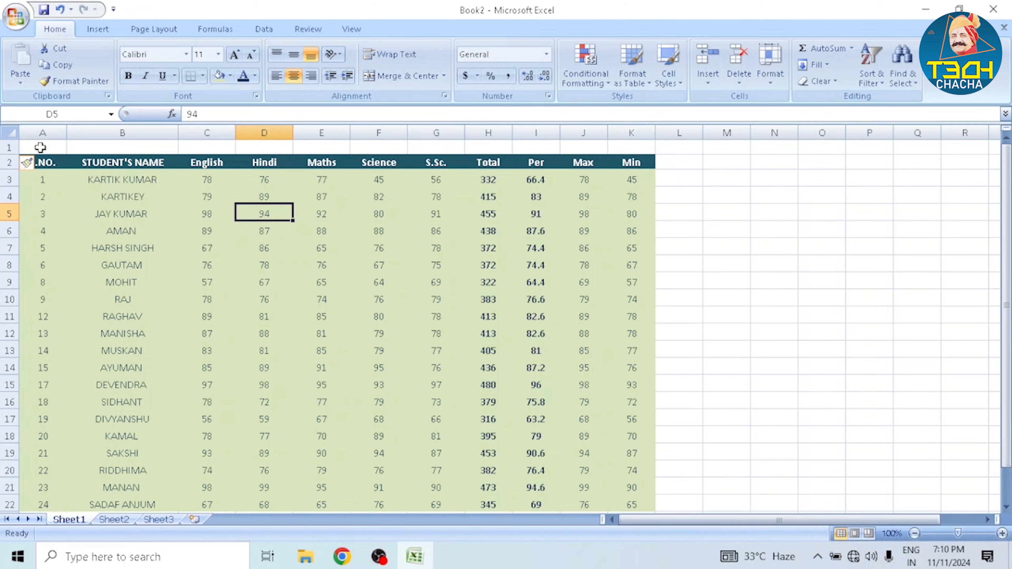
- Enter the title "Students Marks Detail" in cell A1
click(57, 151)
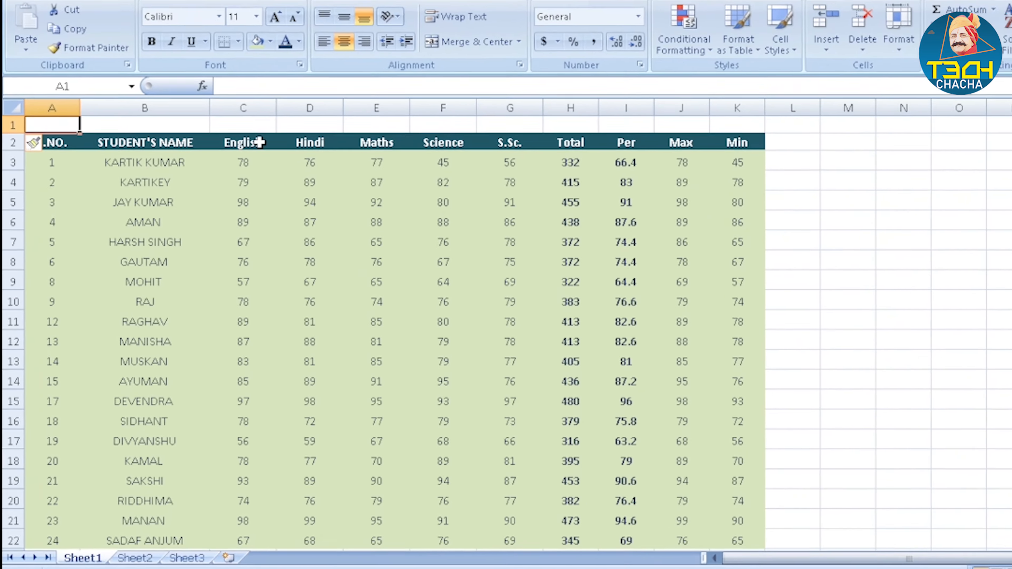
text(Stude)
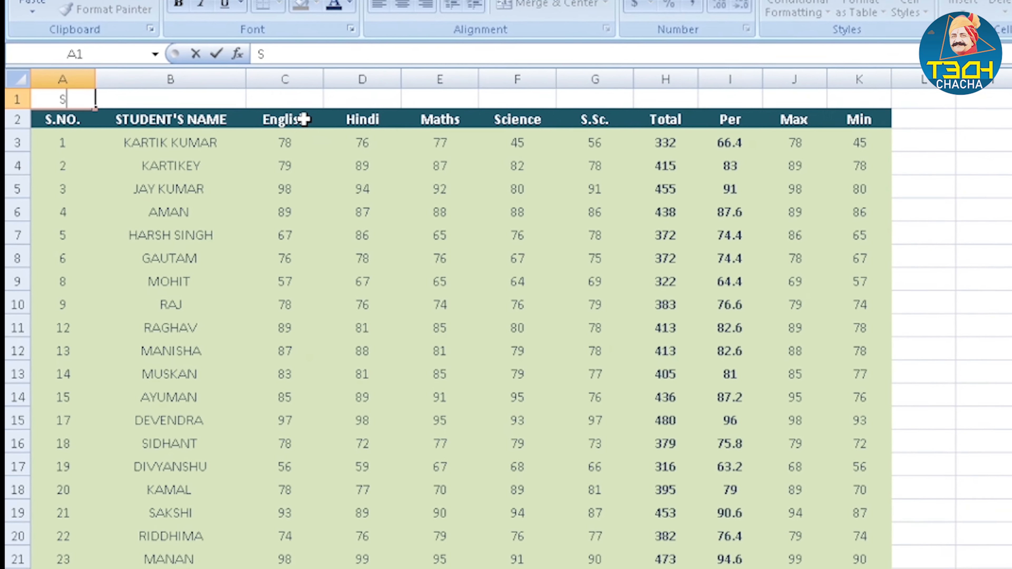
text(nts)
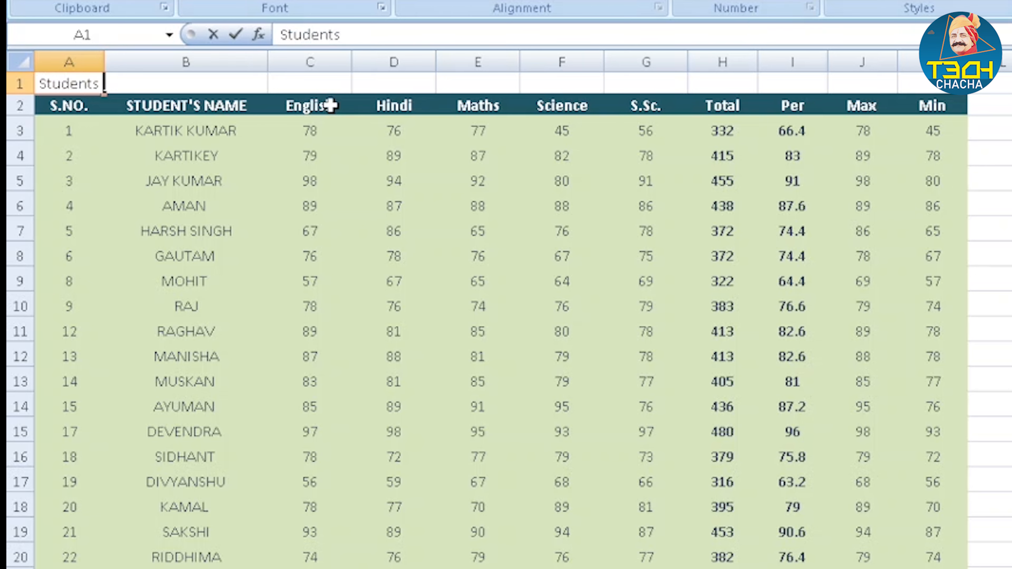
text( Marks)
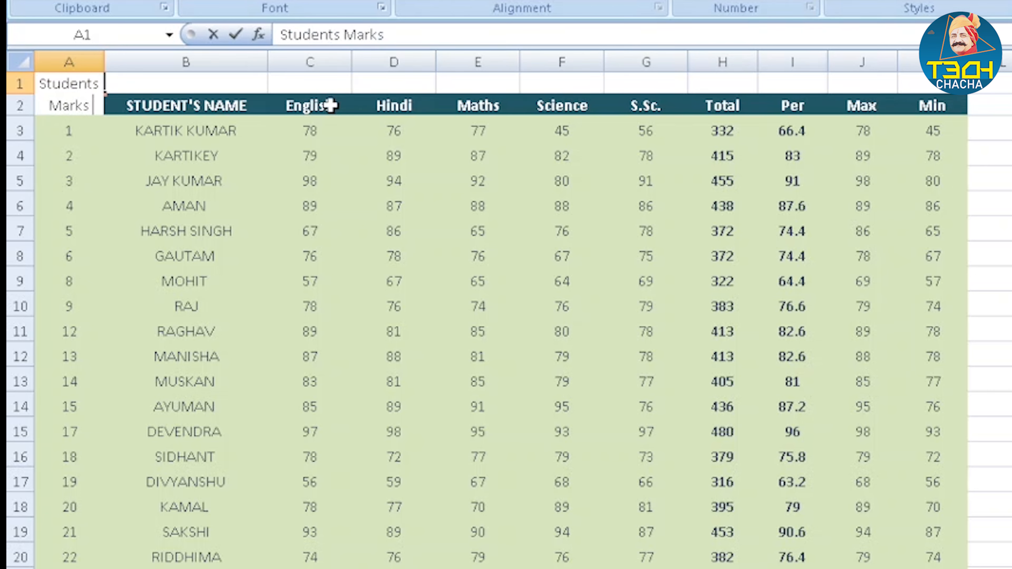
text( Detail)
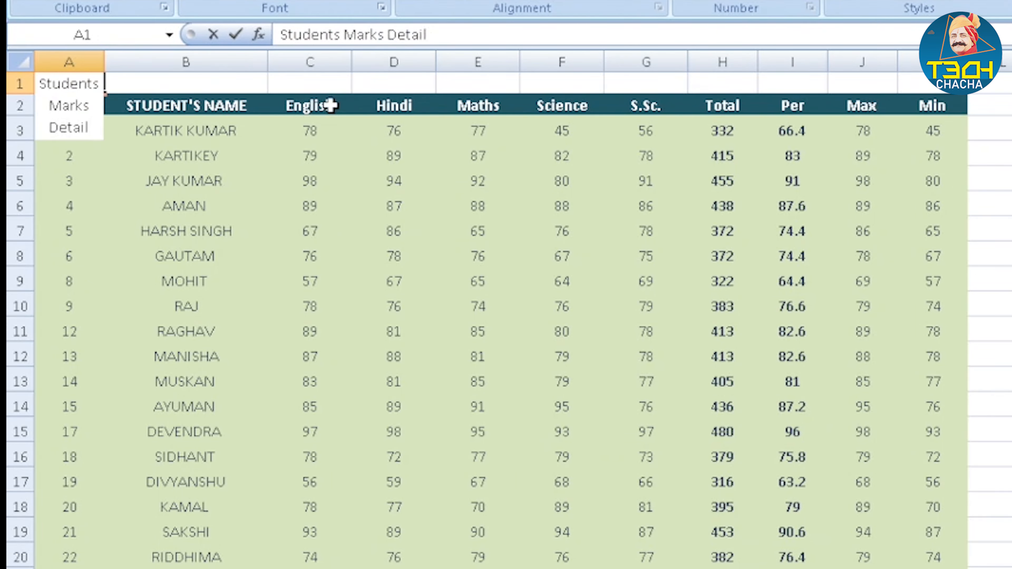
key(Return)
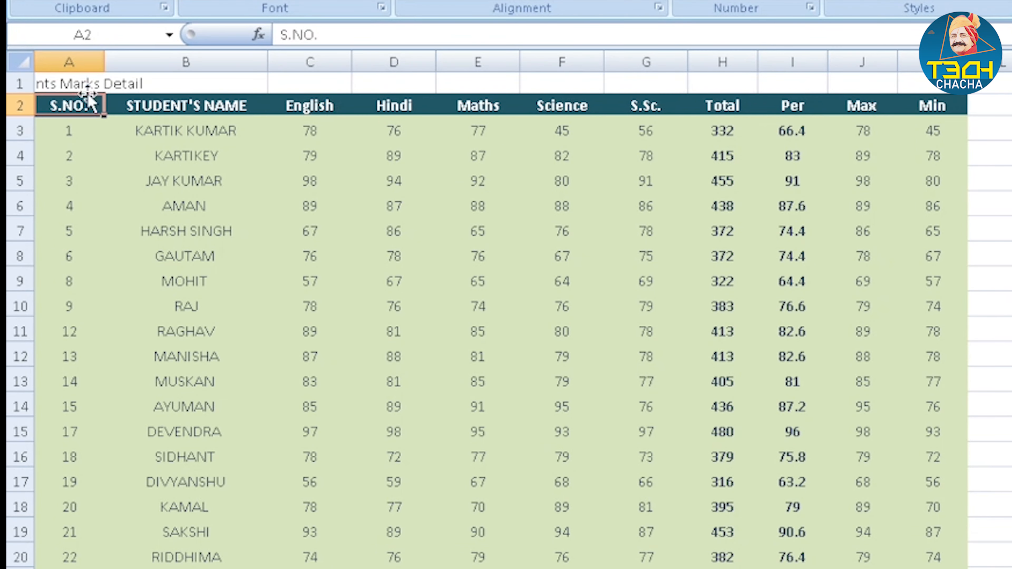
- Try wrapping the title text within cell A1, and undo the wrapping
click(60, 83)
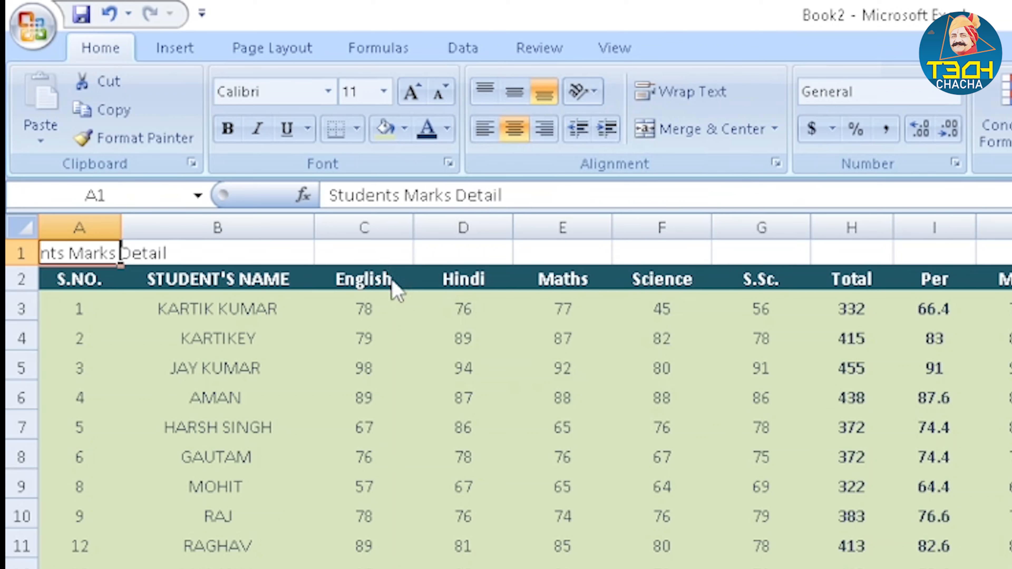
key(ctrl+1)
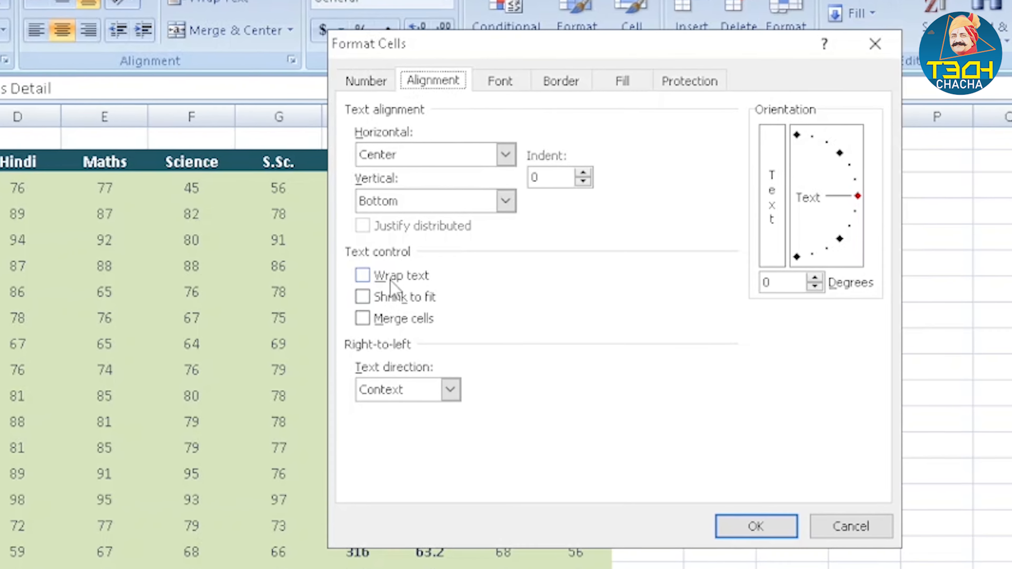
click(373, 288)
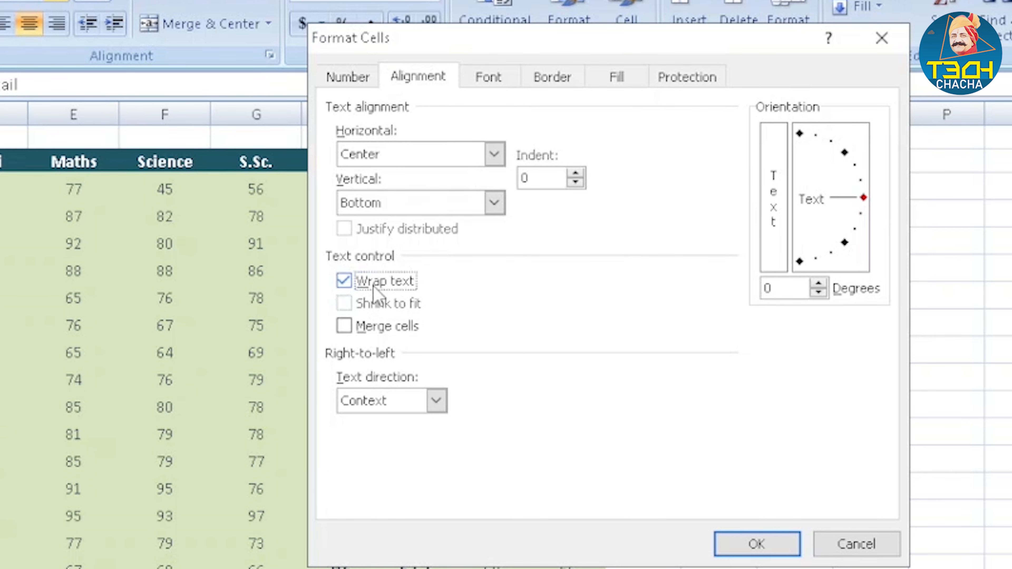
click(742, 552)
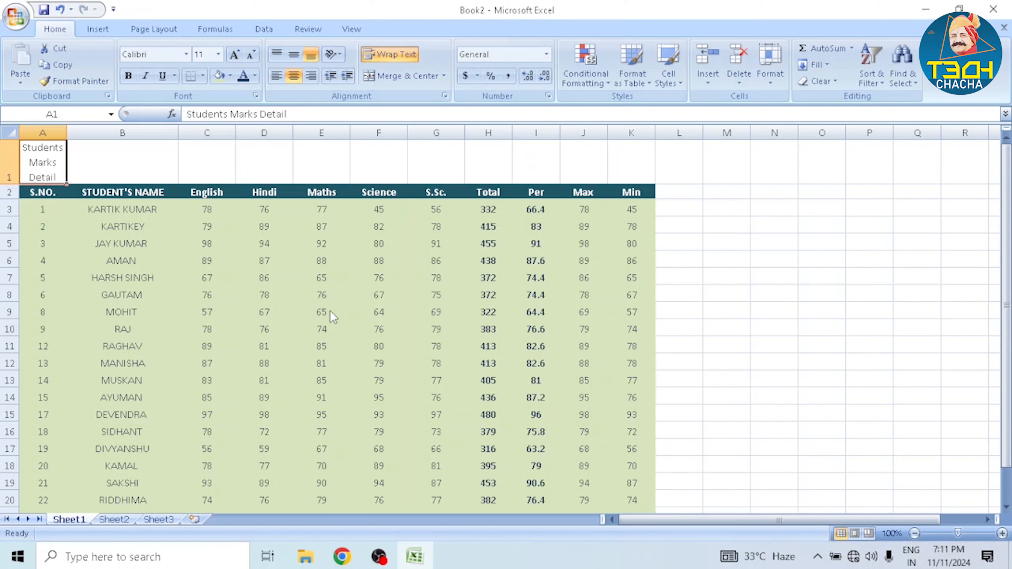
key(ctrl+z)
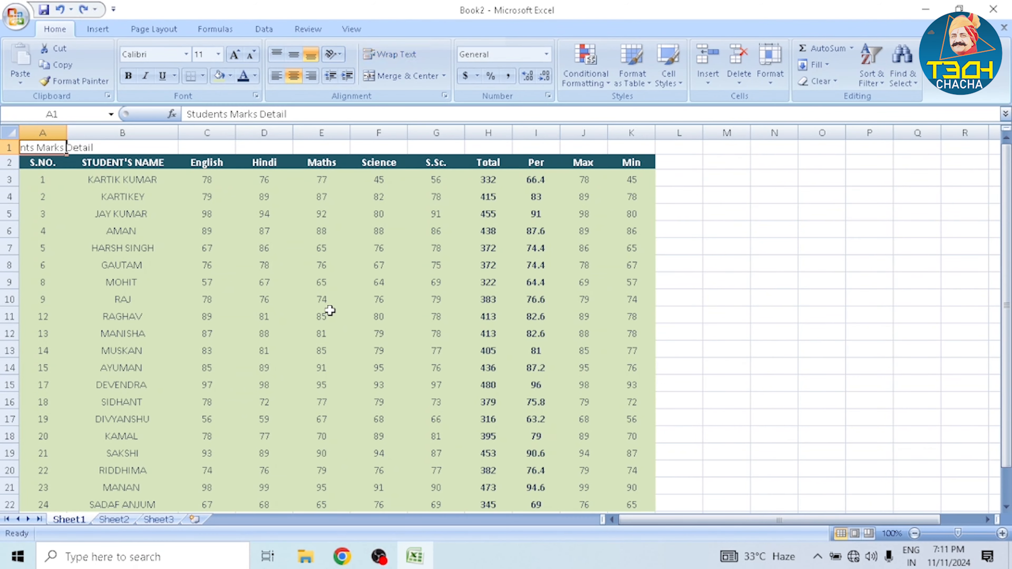
- Try shrinking the title to fit cell A1 and widening column A, and undo both changes
key(ctrl+1)
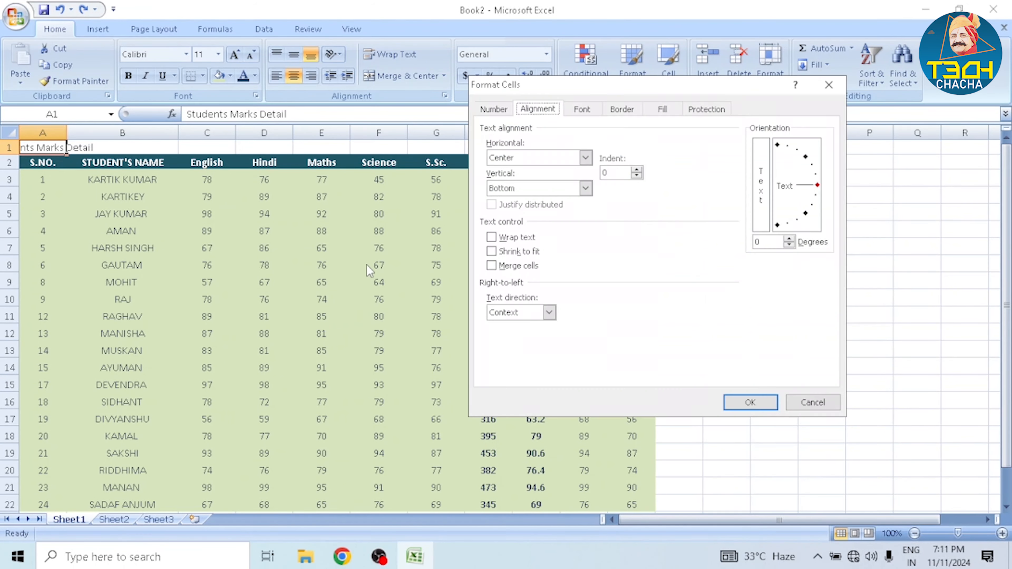
click(515, 255)
key(Return)
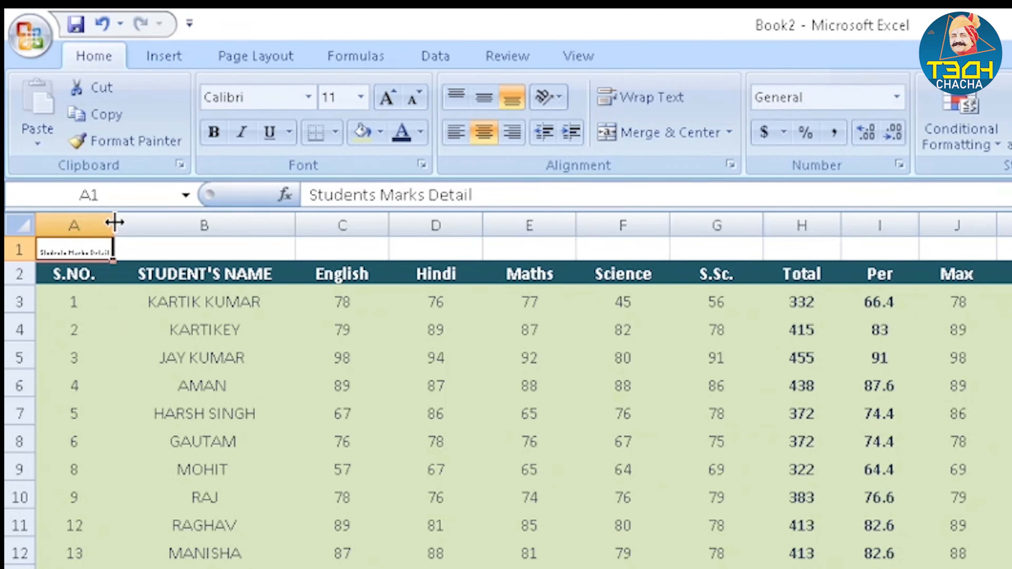
drag(80, 157, 192, 152)
drag(268, 215, 267, 216)
key(ctrl+z)
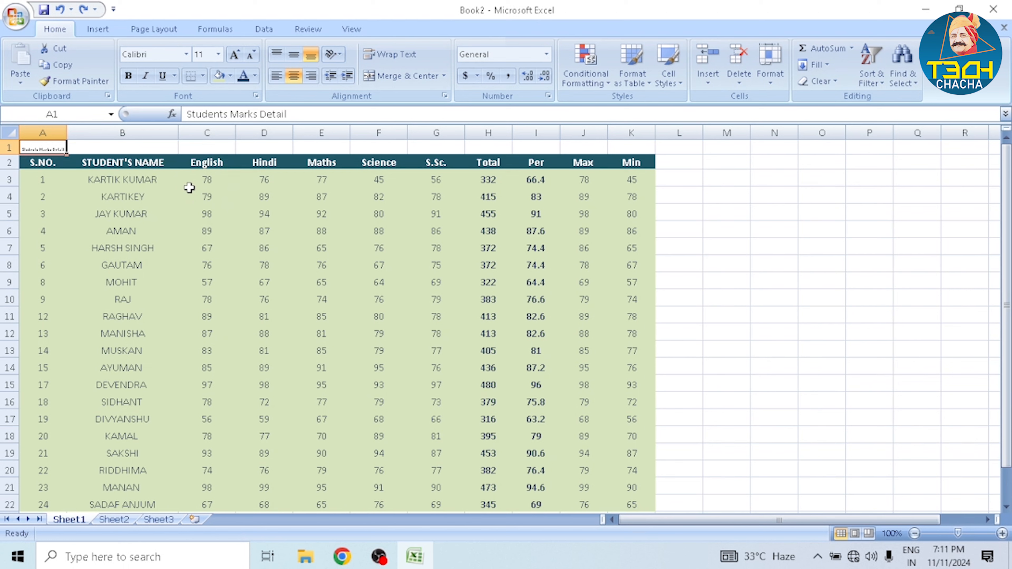
key(ctrl+z)
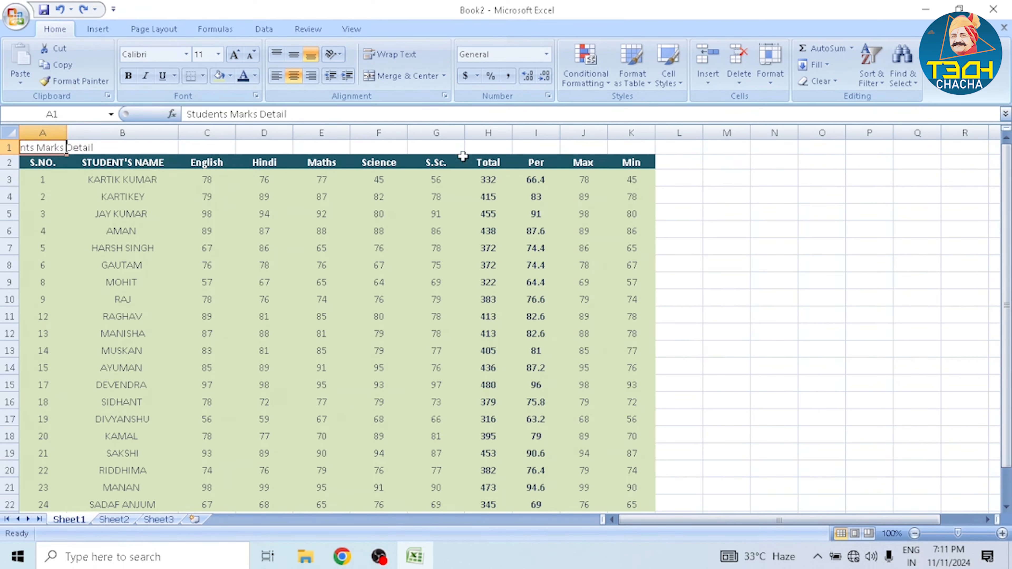
- Merge cells A1 to K1 so the title spans the full width of the marksheet
drag(51, 147, 593, 147)
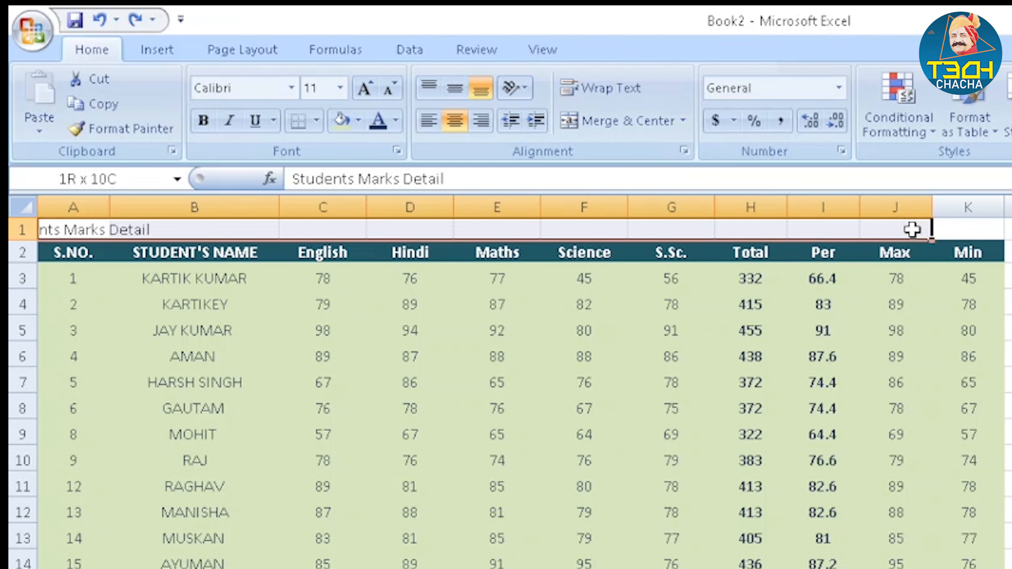
drag(912, 229, 941, 226)
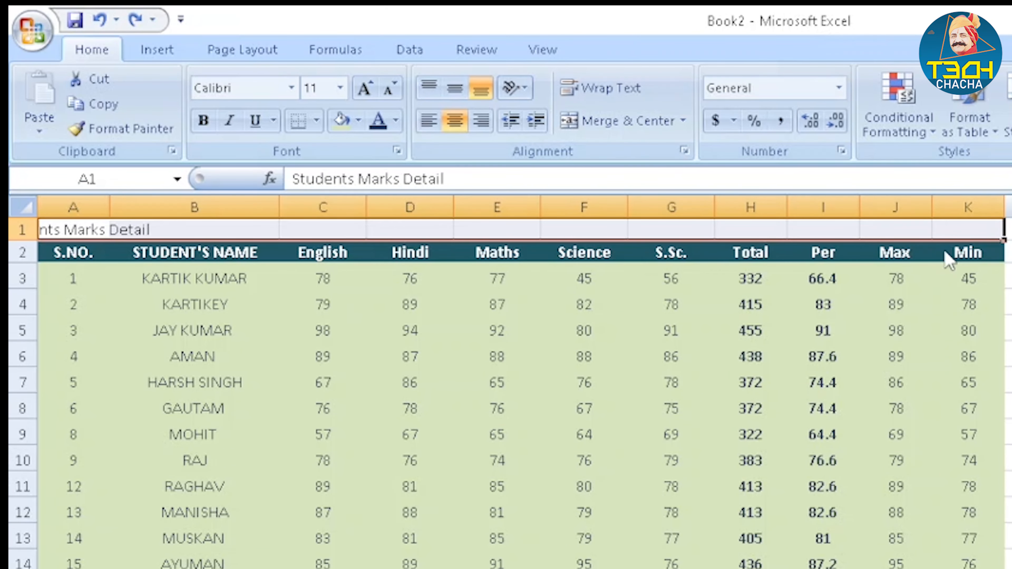
key(ctrl+1)
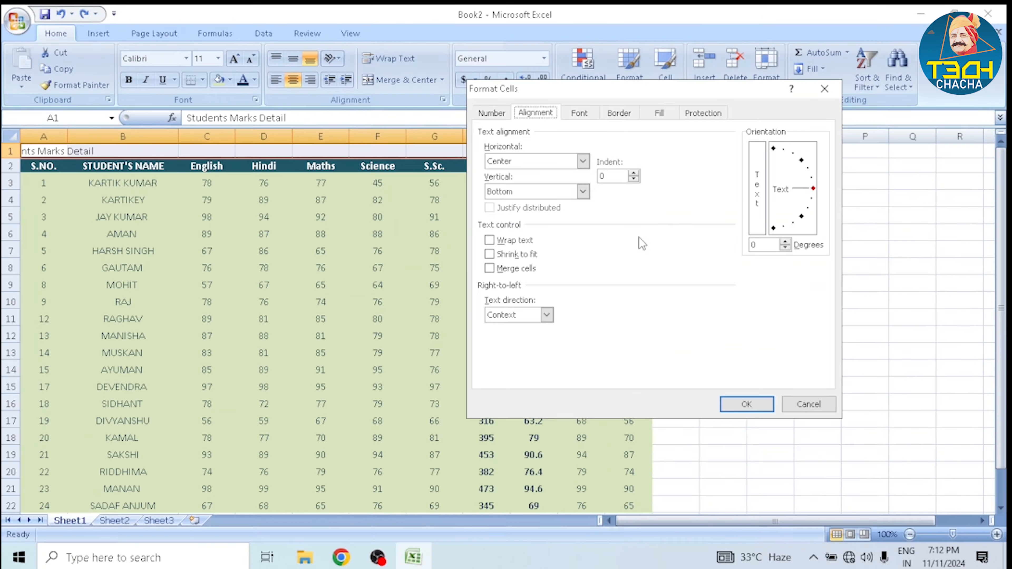
click(526, 269)
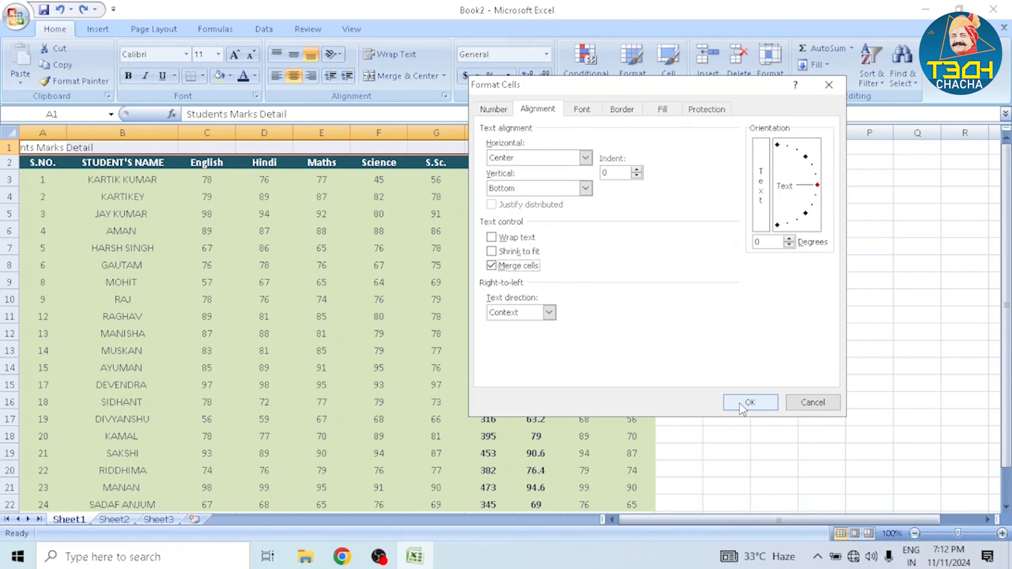
click(741, 408)
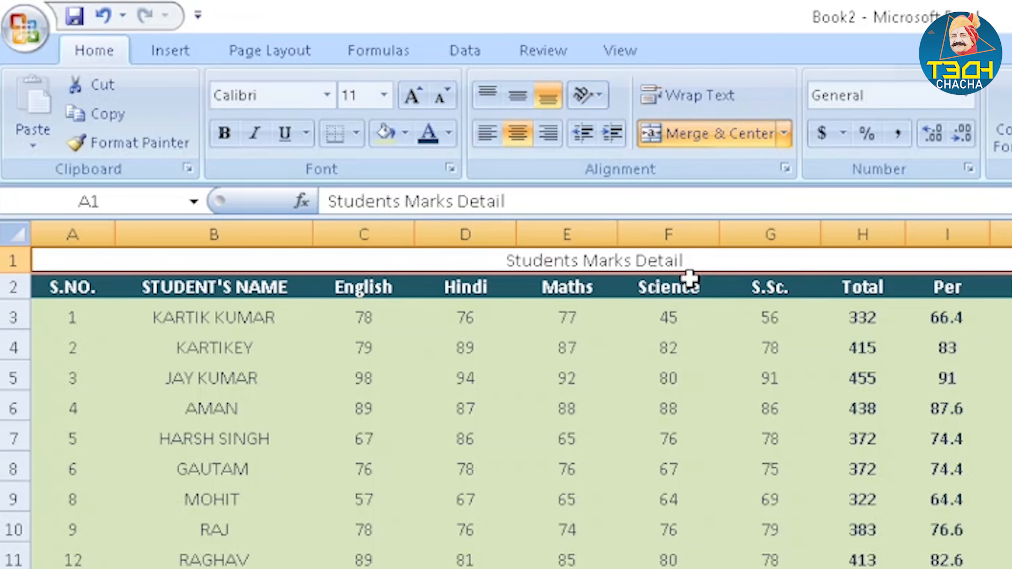
- Format the merged title as bold Arial Black at size 18
click(233, 137)
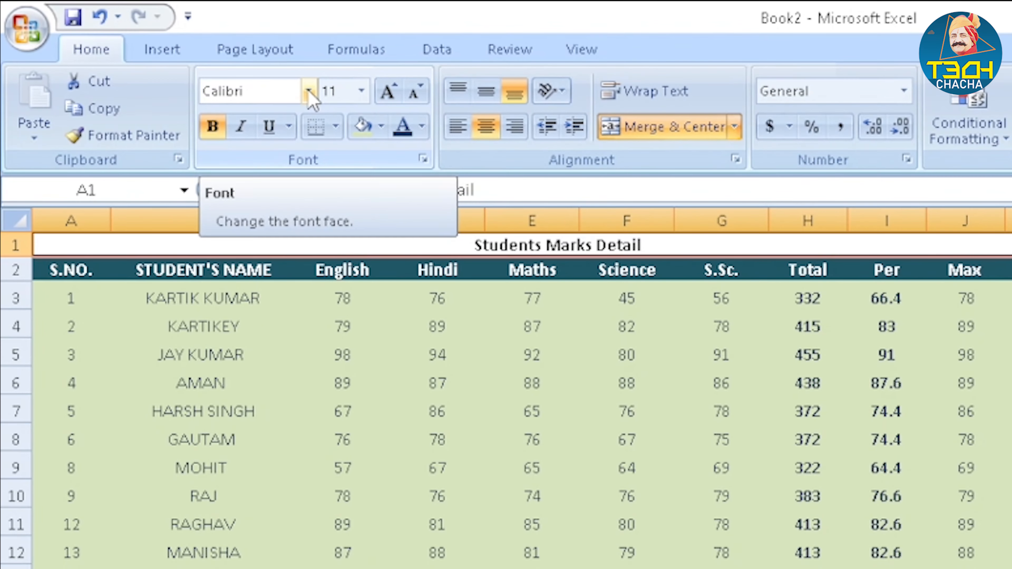
click(326, 95)
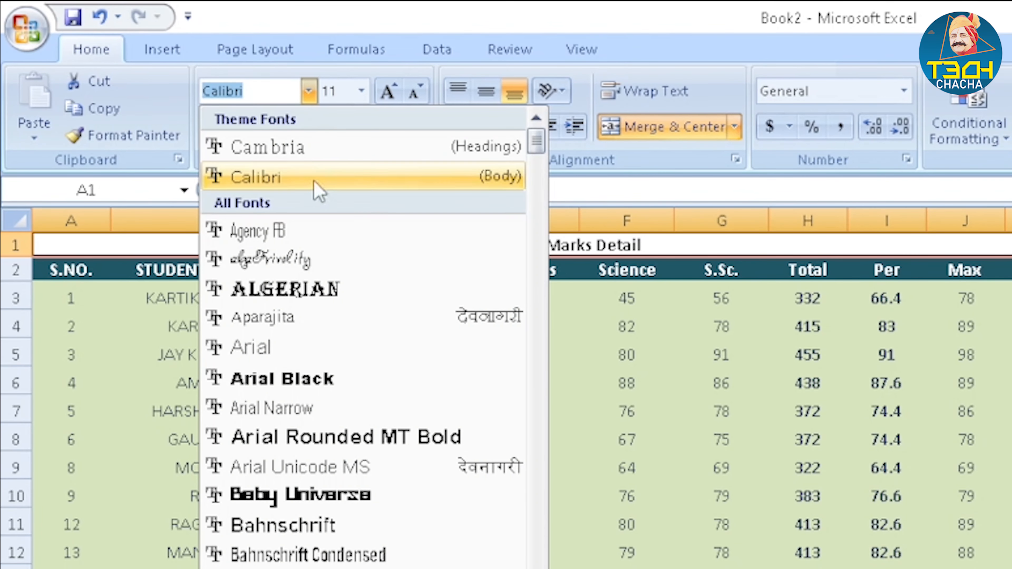
click(328, 379)
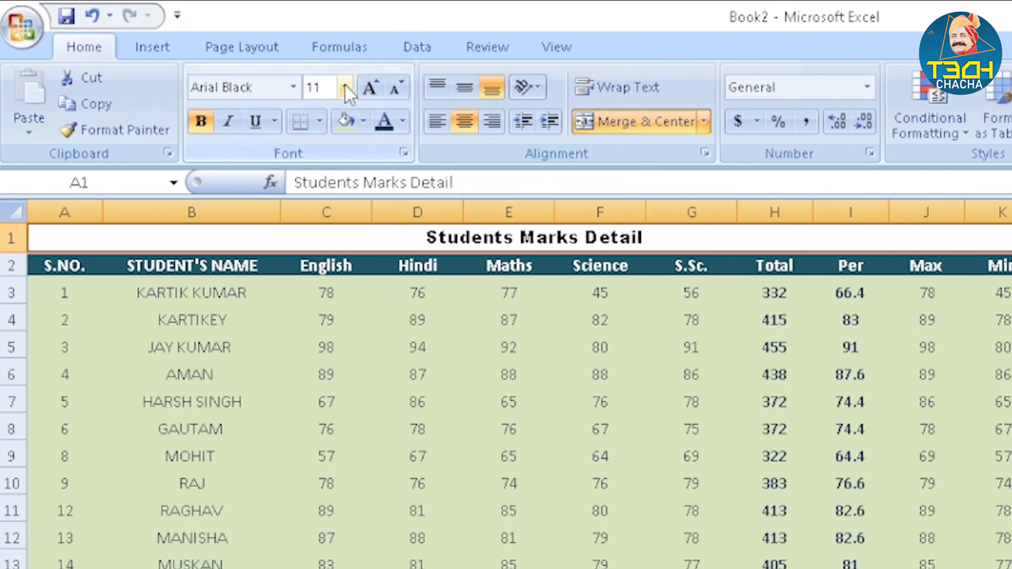
click(344, 87)
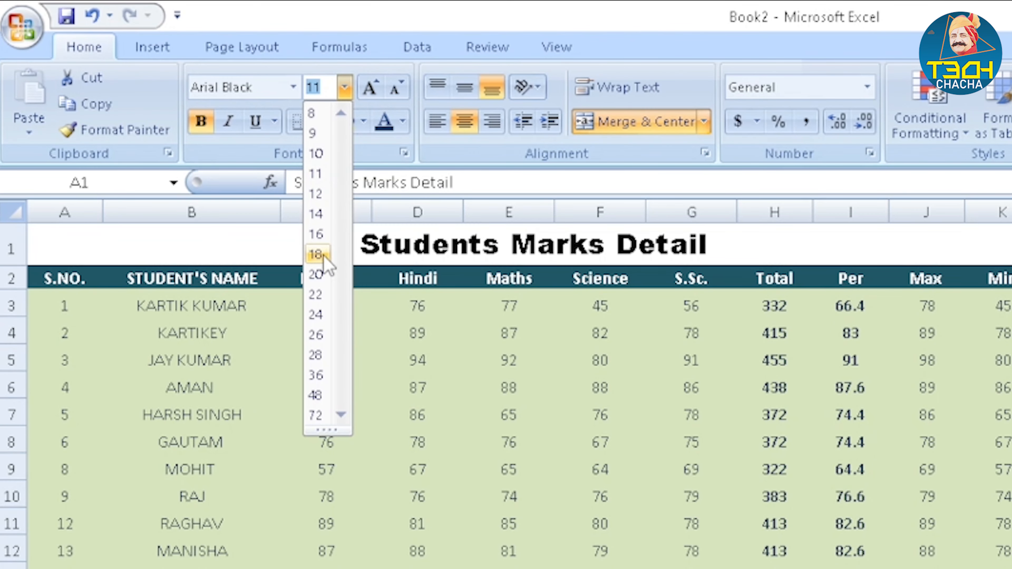
click(324, 258)
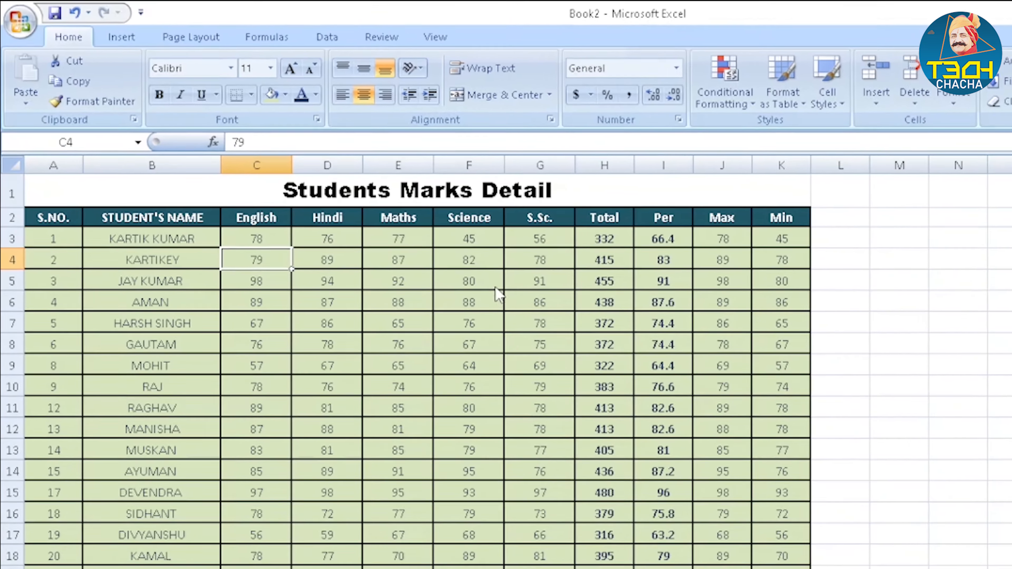
- Save the workbook as "Data Entry" in the Documents folder as an Excel Workbook
key(ctrl+s)
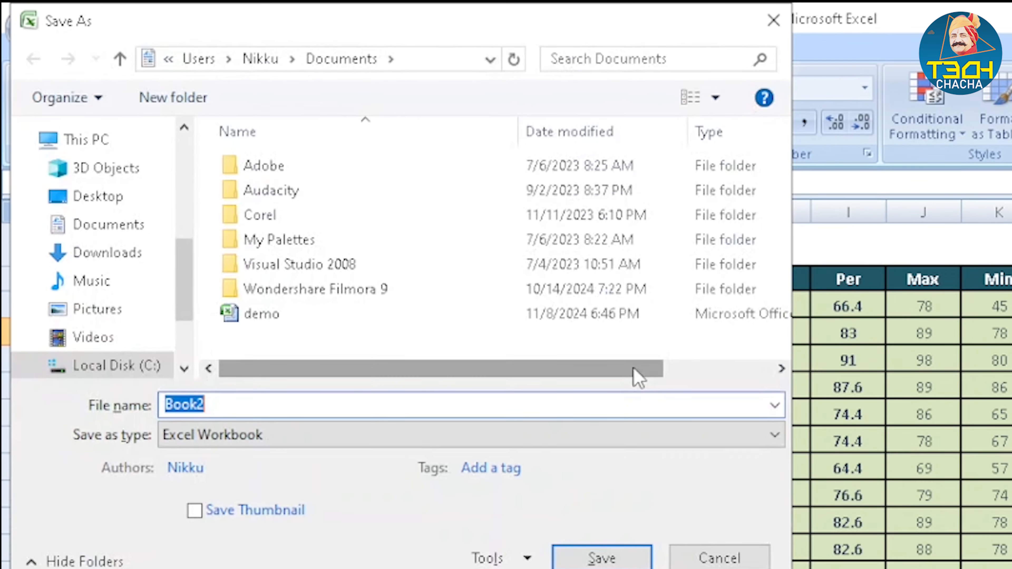
text(Data En)
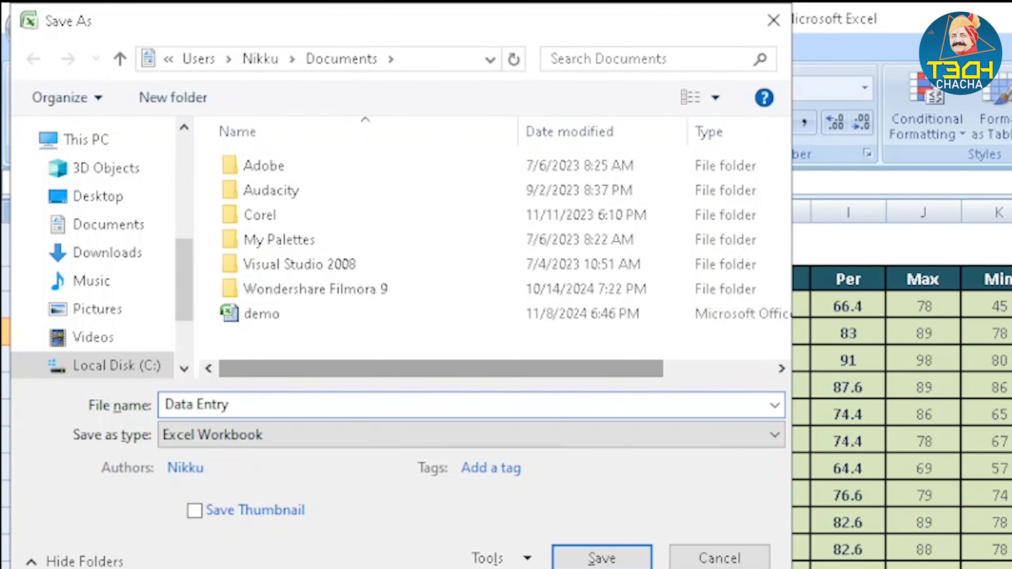
text(try)
key(Return)
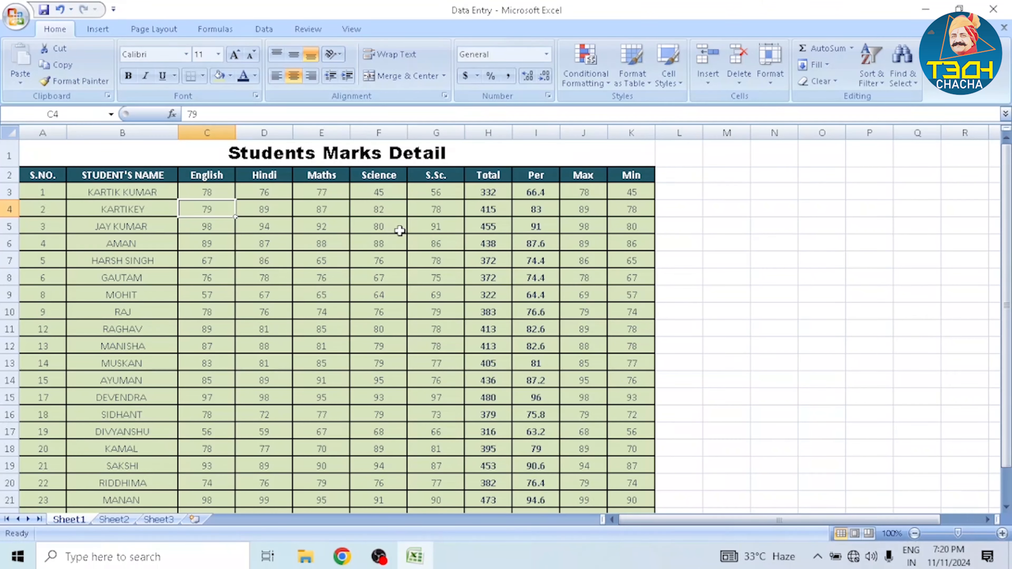